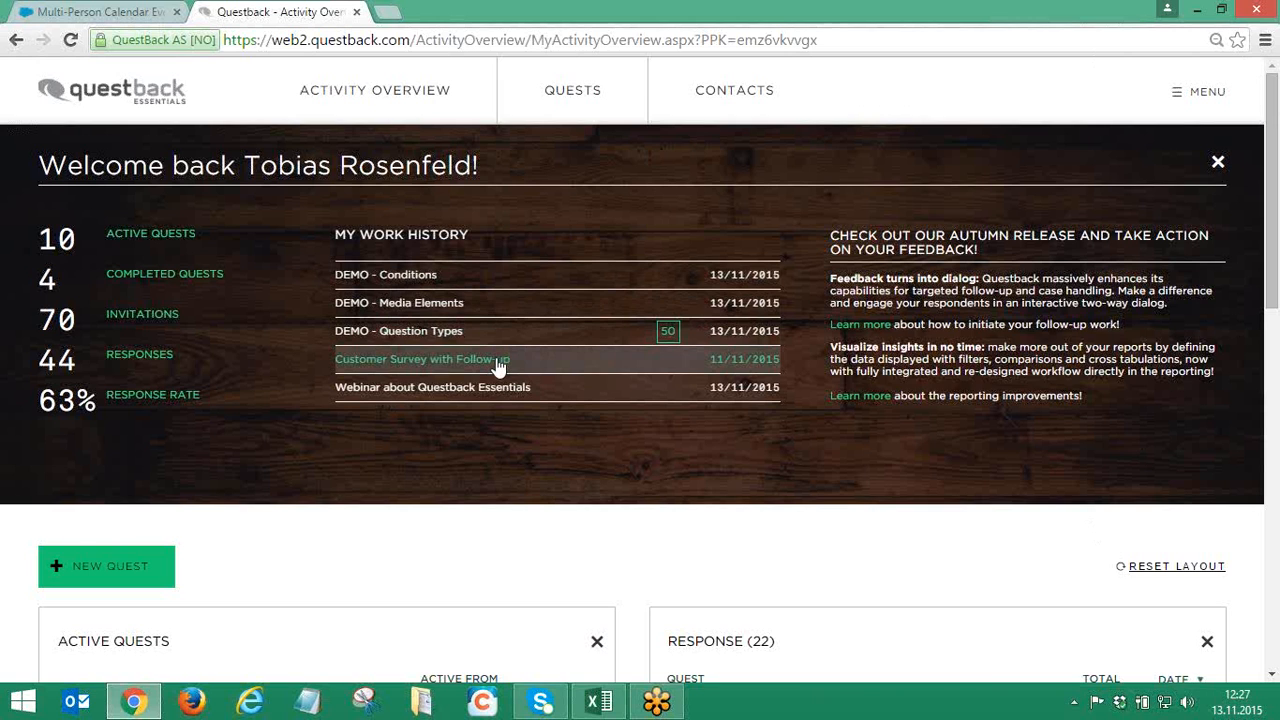
# Open the distribution settings of the "Customer Survey with Follow-up" quest
pyautogui.click(498, 366)
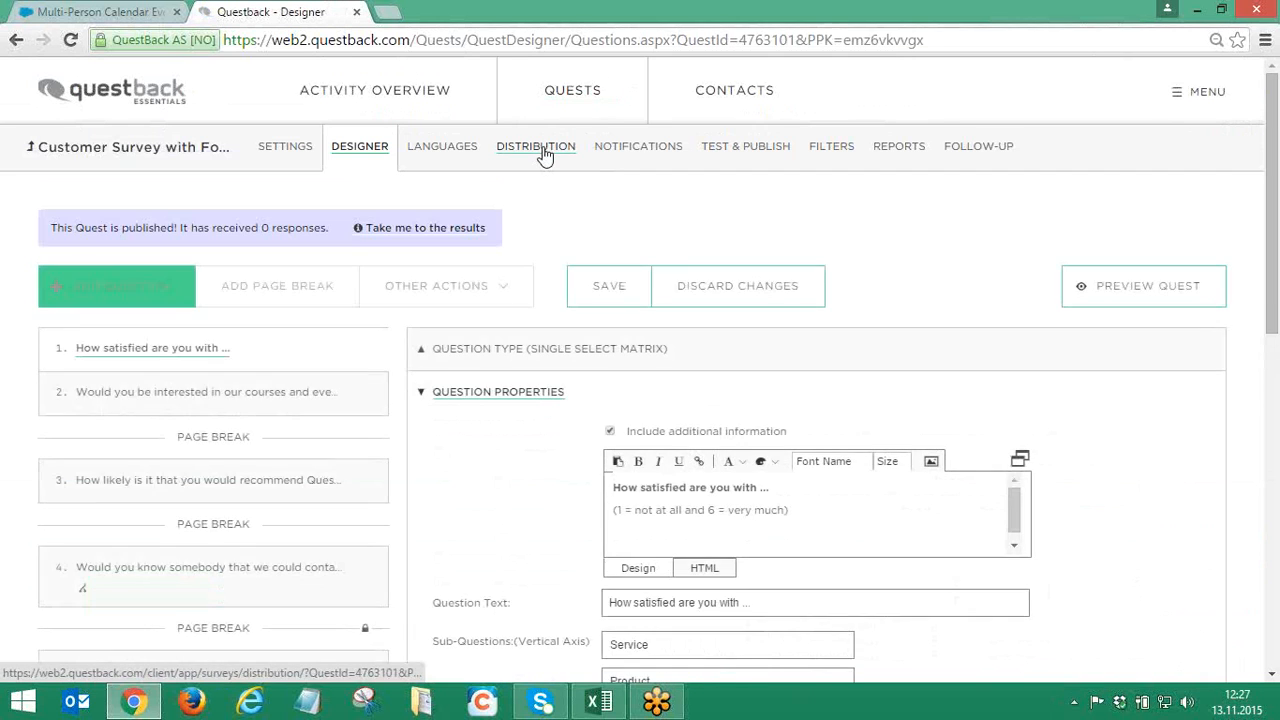
pyautogui.click(544, 153)
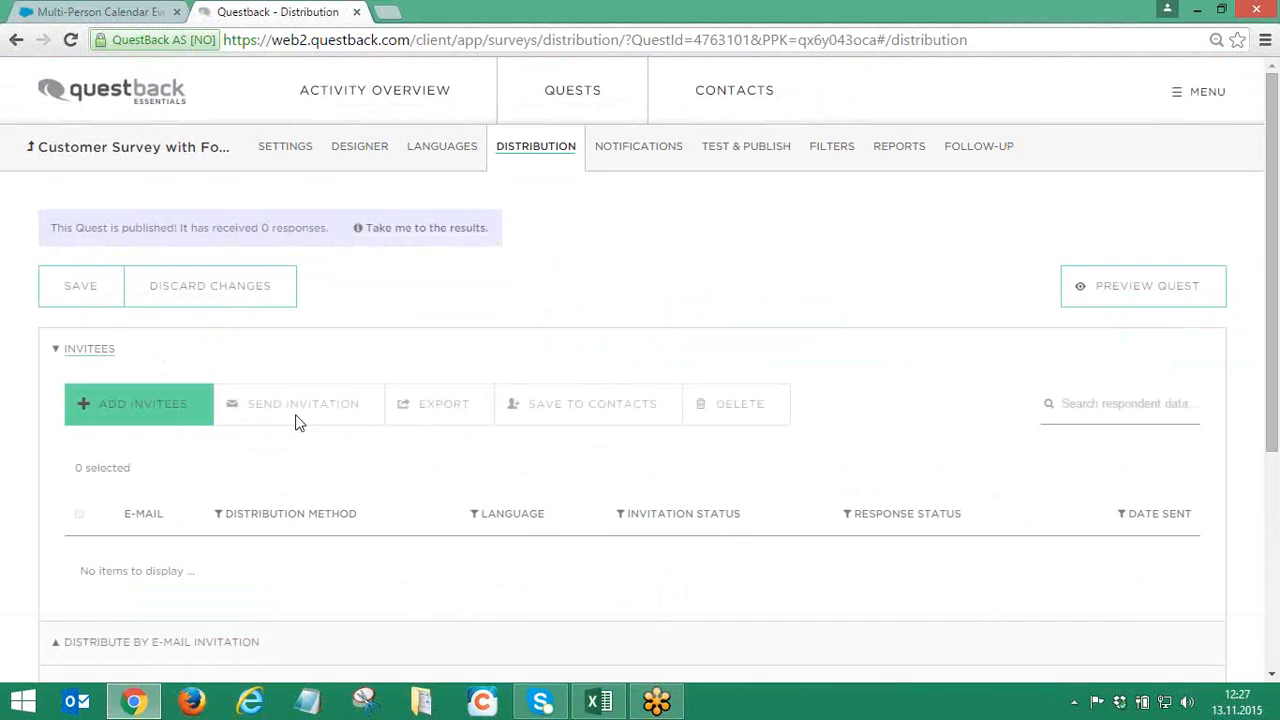
pyautogui.scroll(-3, 228, 436)
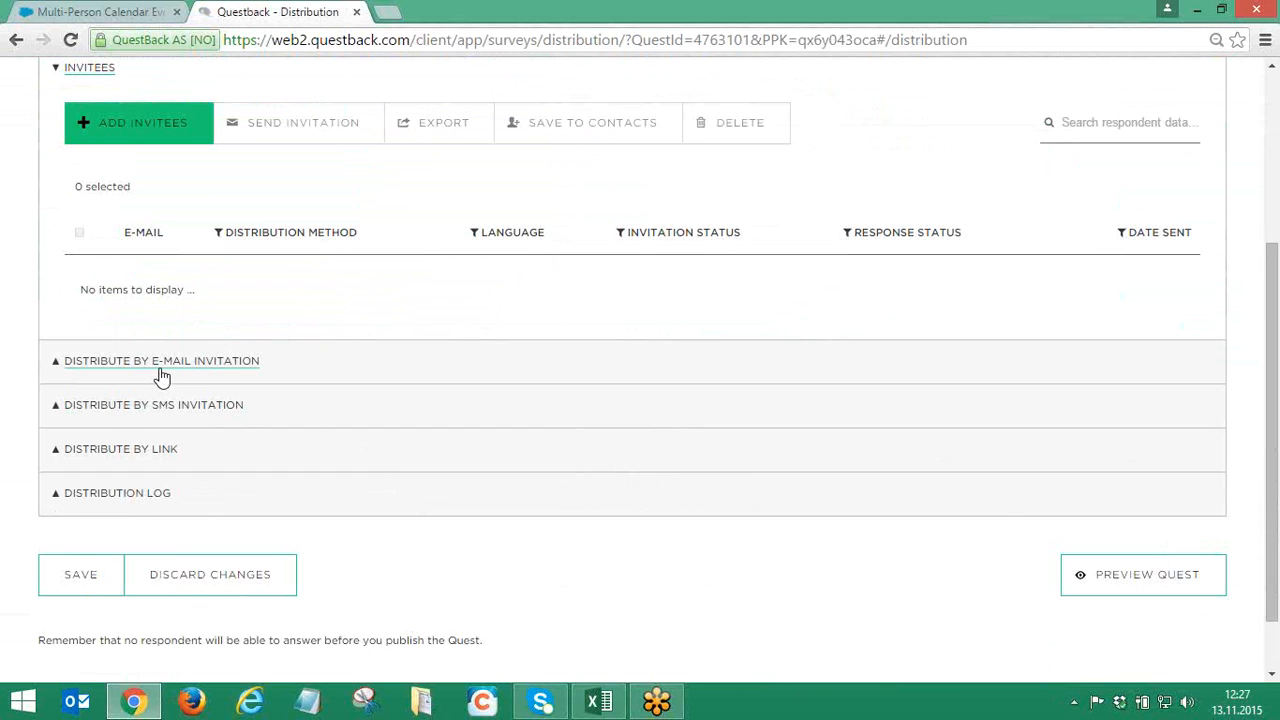
# Review the quest's settings for distribution by e-mail invitation and by SMS invitation
pyautogui.click(168, 372)
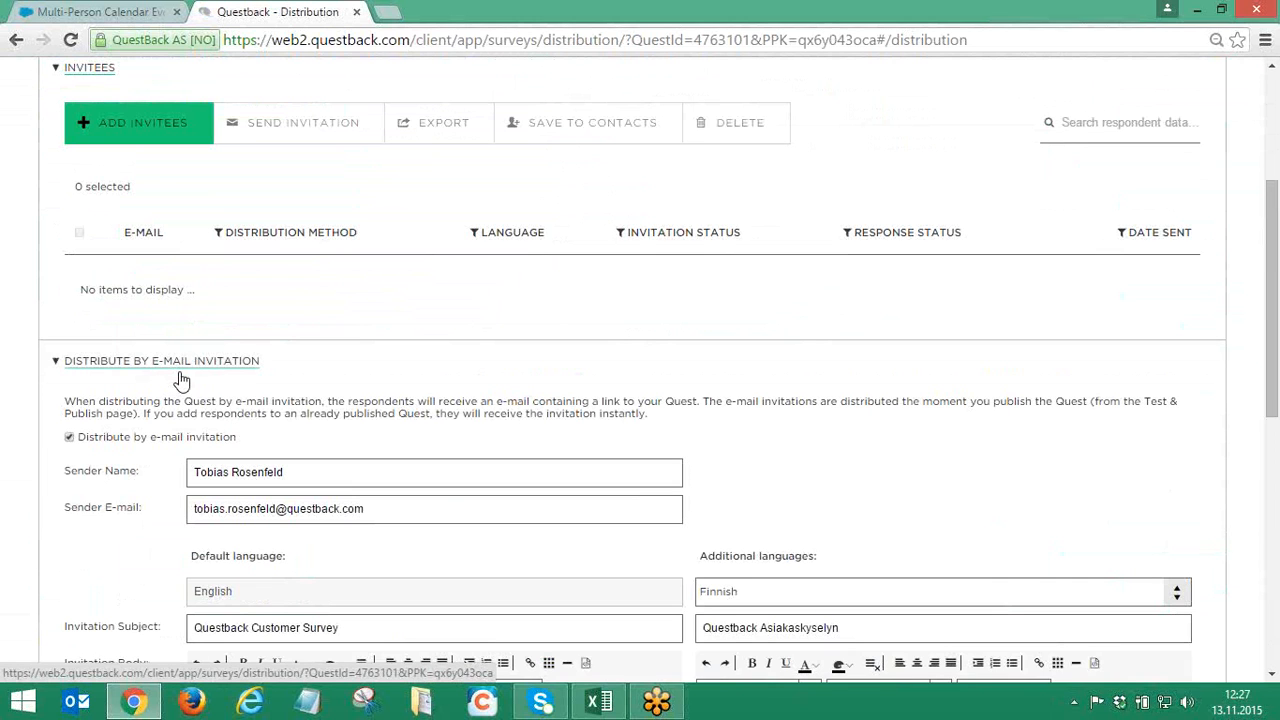
pyautogui.click(185, 372)
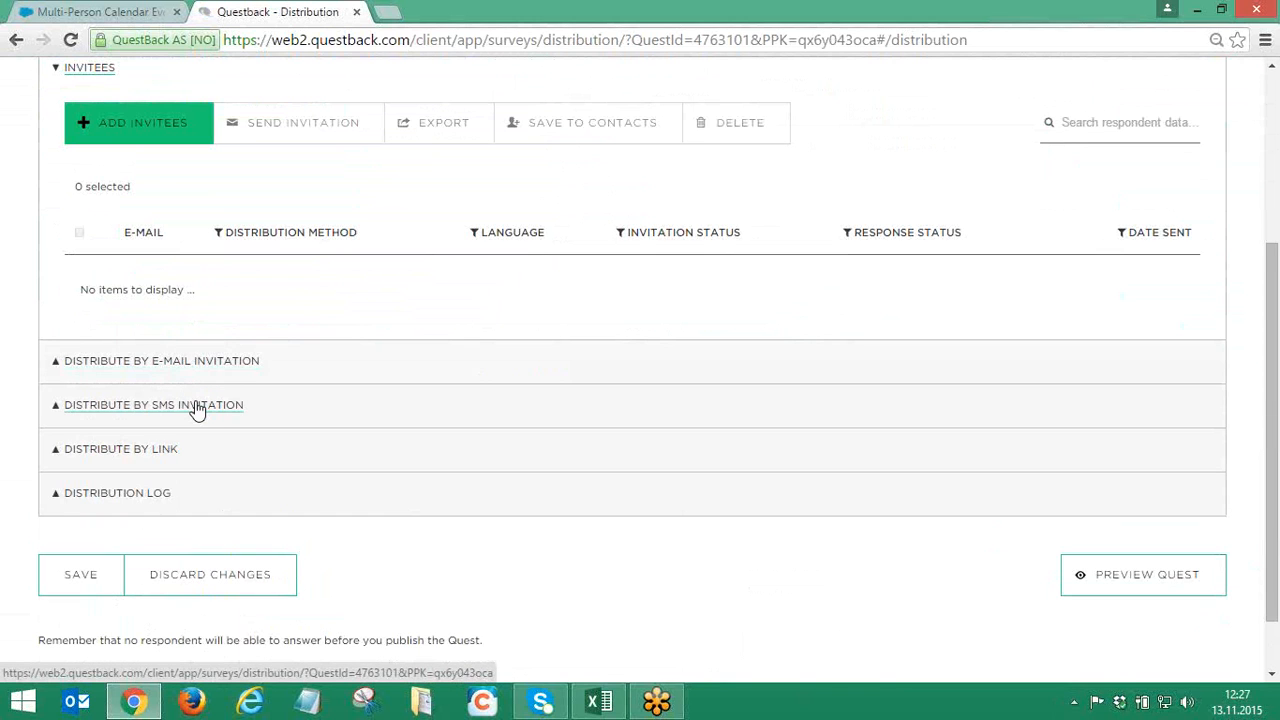
pyautogui.click(195, 407)
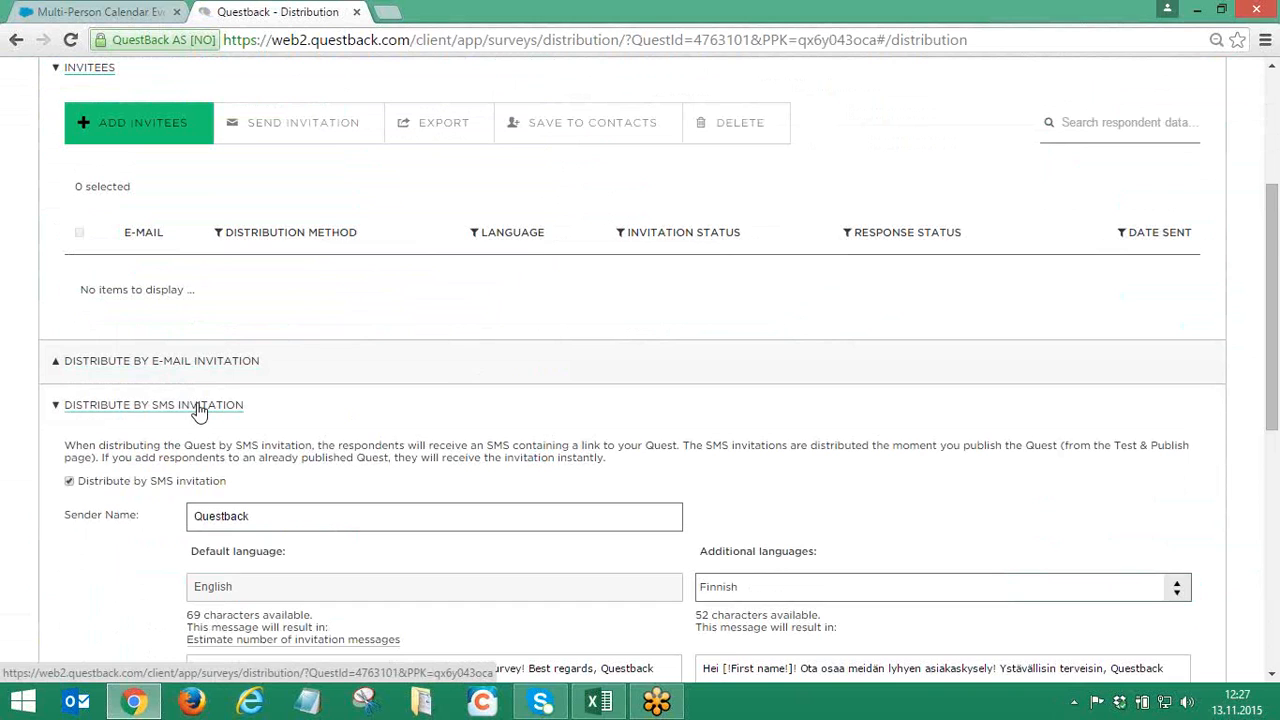
pyautogui.click(197, 410)
# Review the settings for distributing the quest by link, including its response address, and collapse them again
pyautogui.scroll(-2, 197, 410)
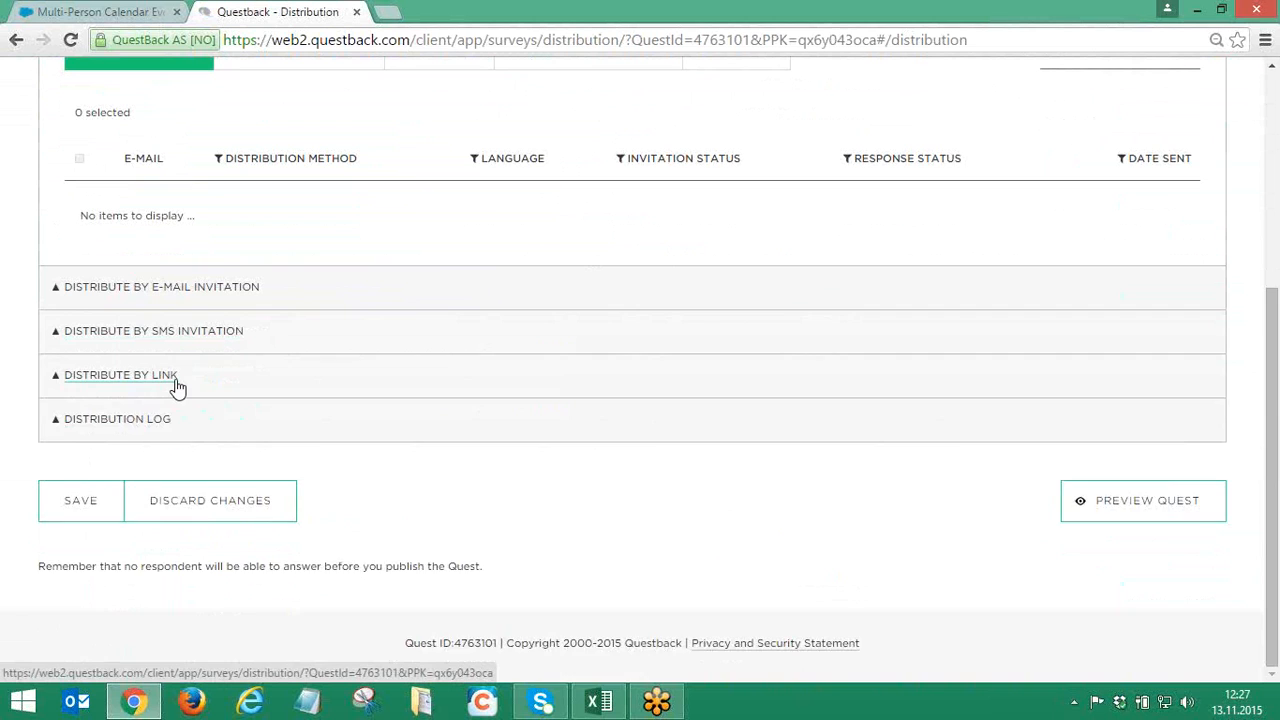
pyautogui.click(175, 380)
pyautogui.moveTo(193, 512); pyautogui.dragTo(571, 512)
pyautogui.click(475, 471)
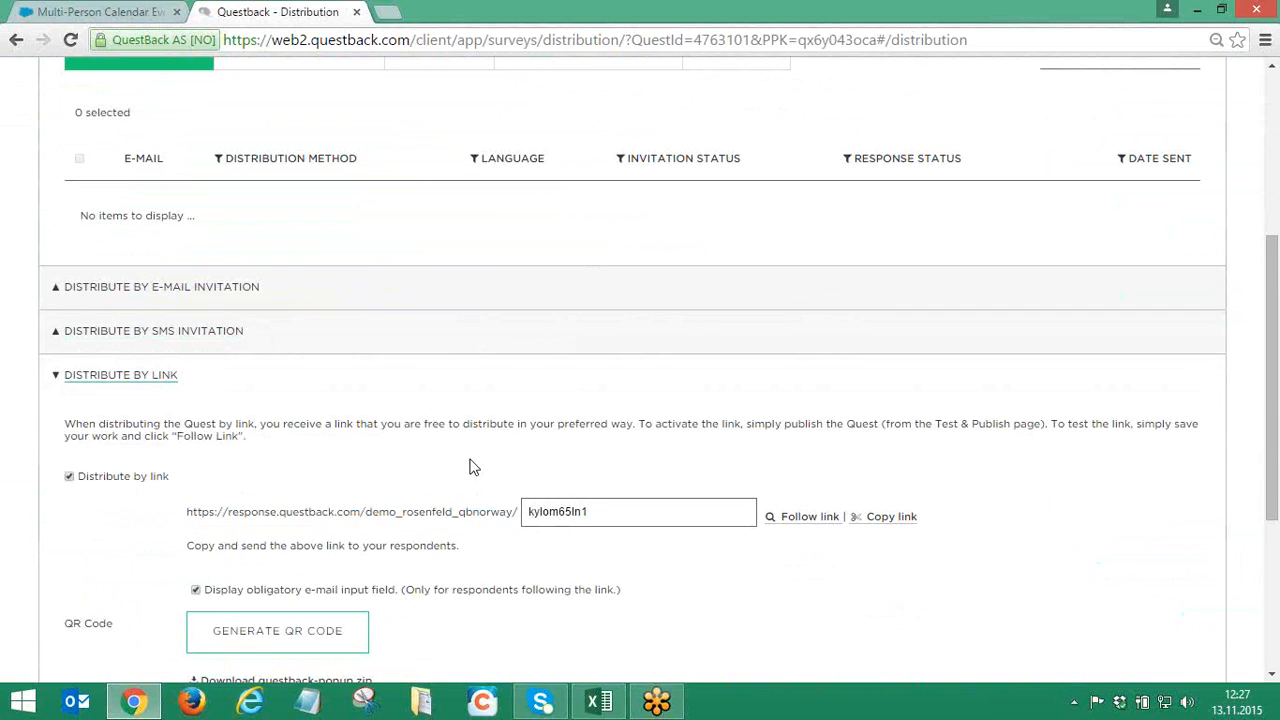
pyautogui.scroll(2, 473, 467)
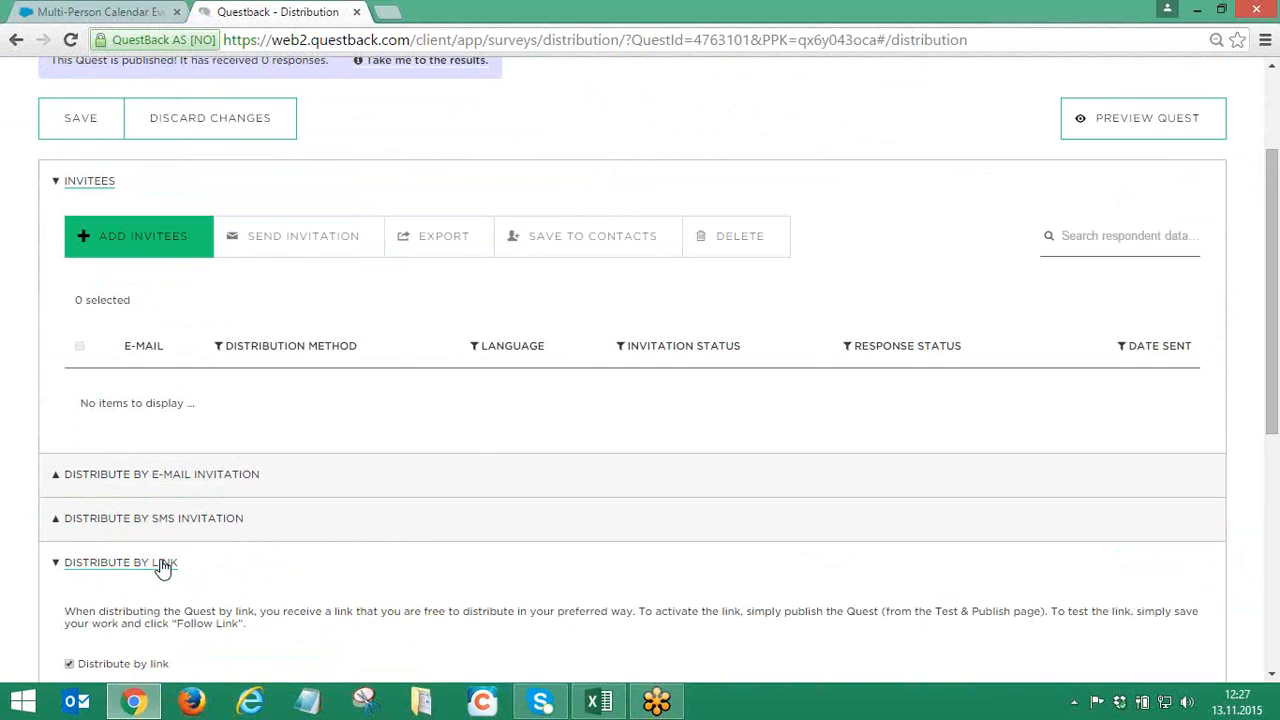
pyautogui.click(163, 563)
pyautogui.scroll(1, 234, 508)
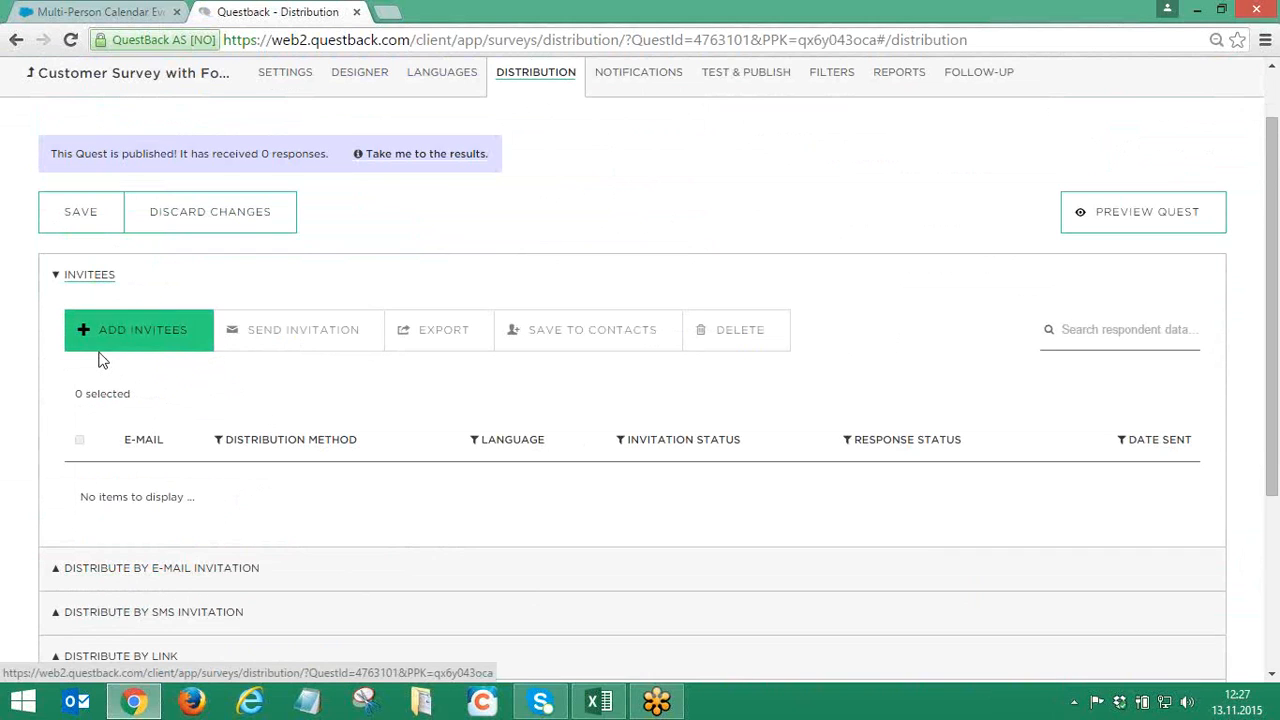
# Switch to the RD nordics-people workbook in Excel and examine its Email, Mobil, Last name, Role and Language columns
pyautogui.click(598, 702)
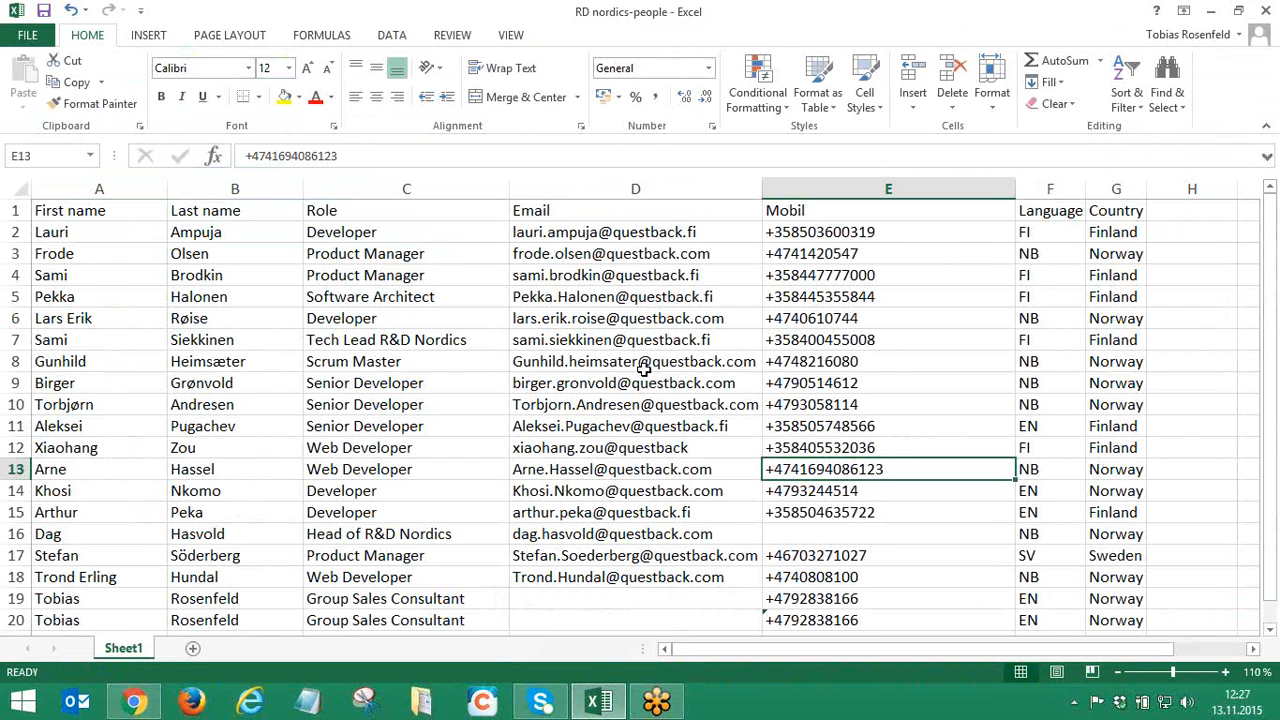
pyautogui.click(633, 190)
pyautogui.click(800, 188)
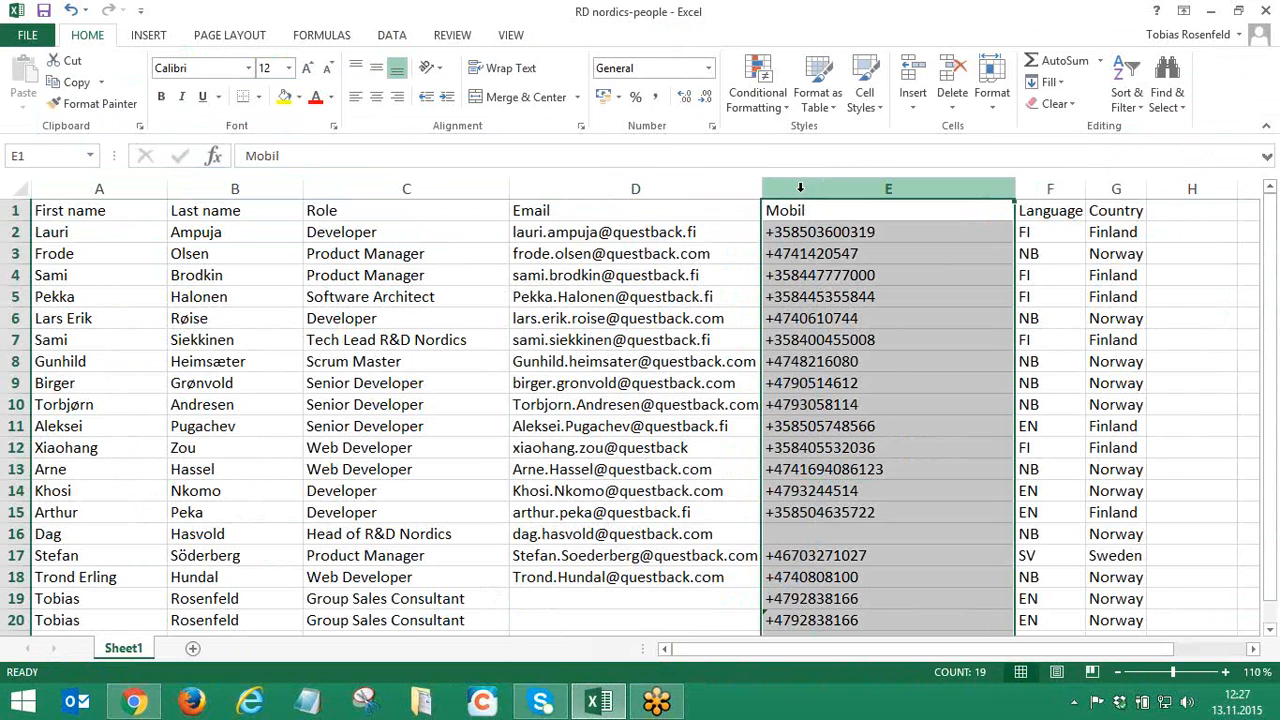
pyautogui.click(14, 253)
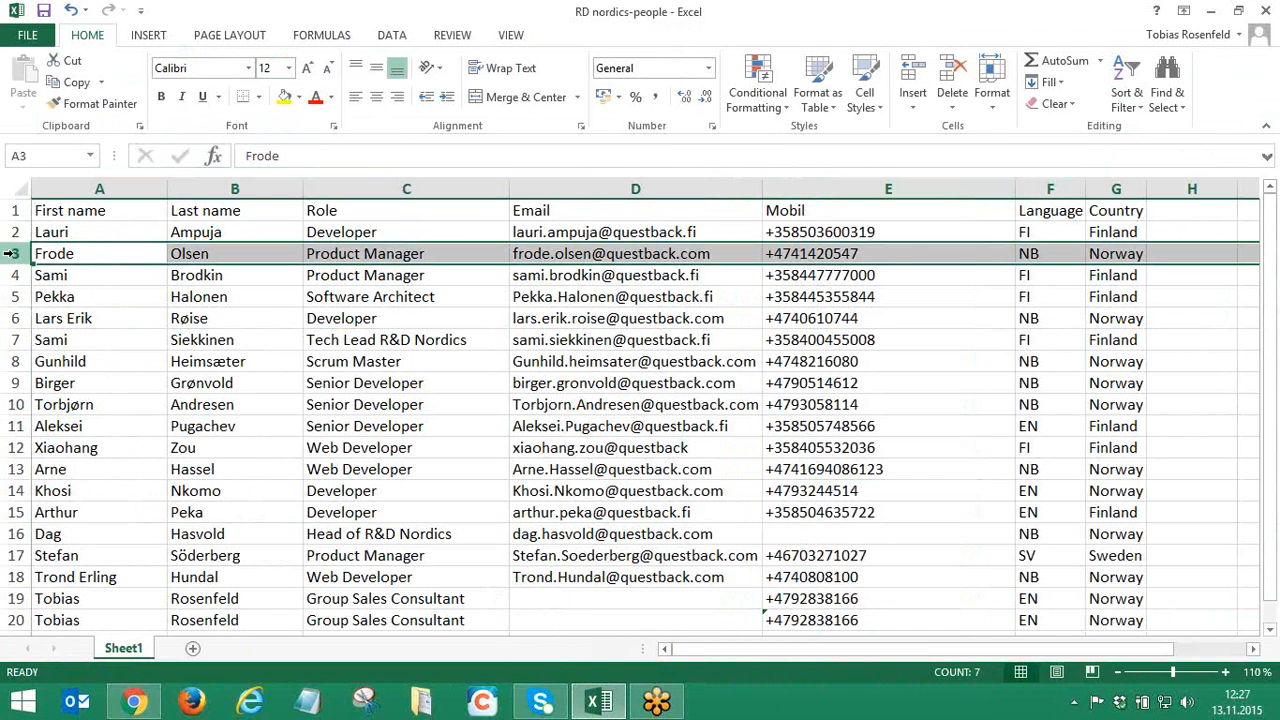
pyautogui.click(188, 188)
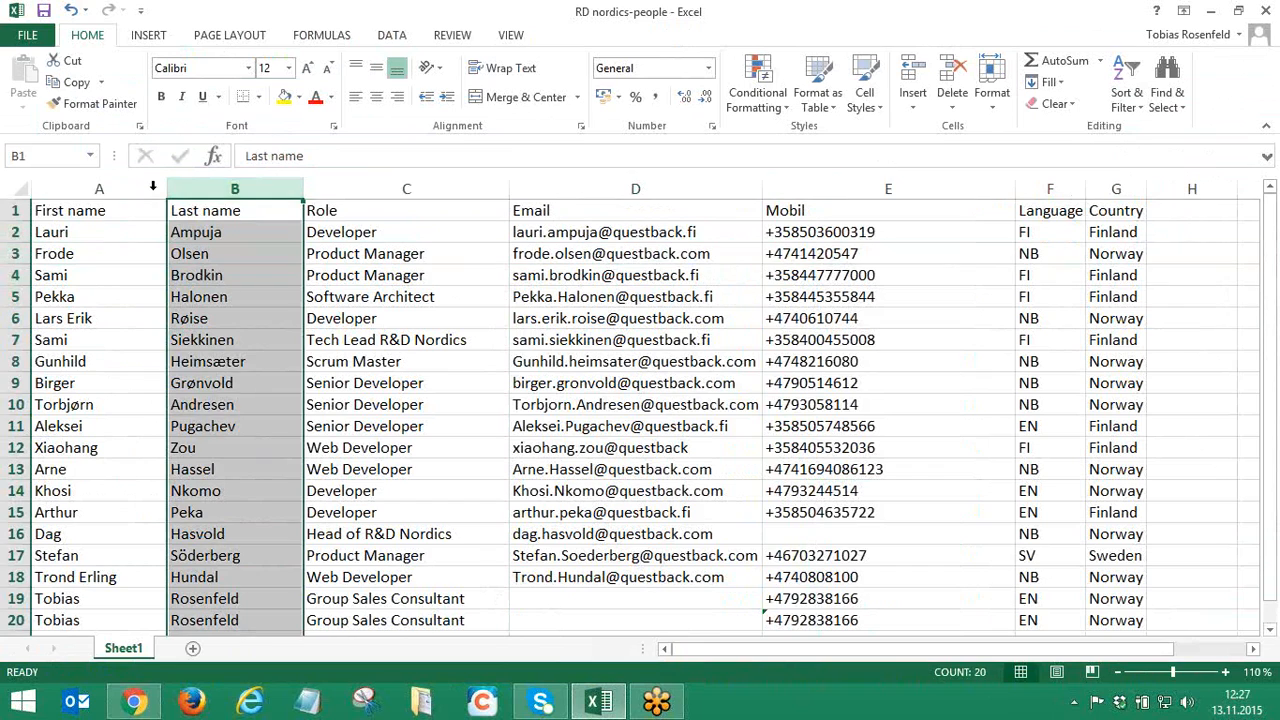
pyautogui.click(336, 189)
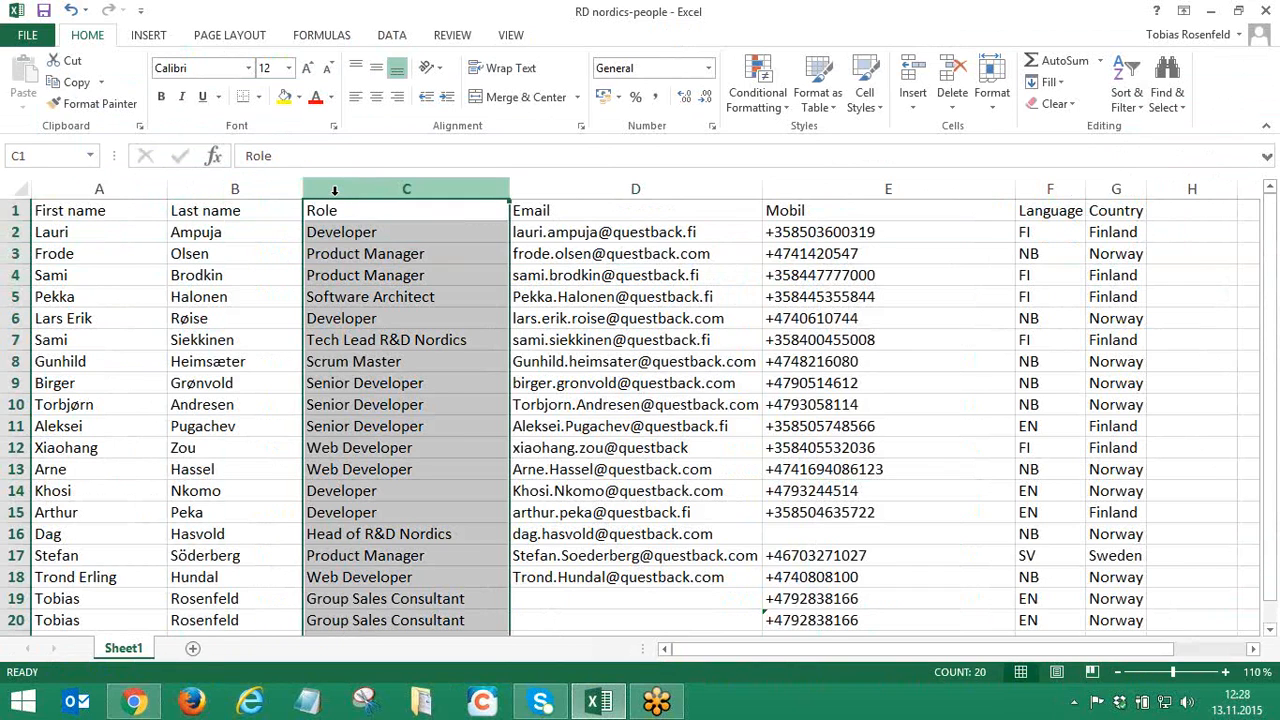
pyautogui.click(1029, 191)
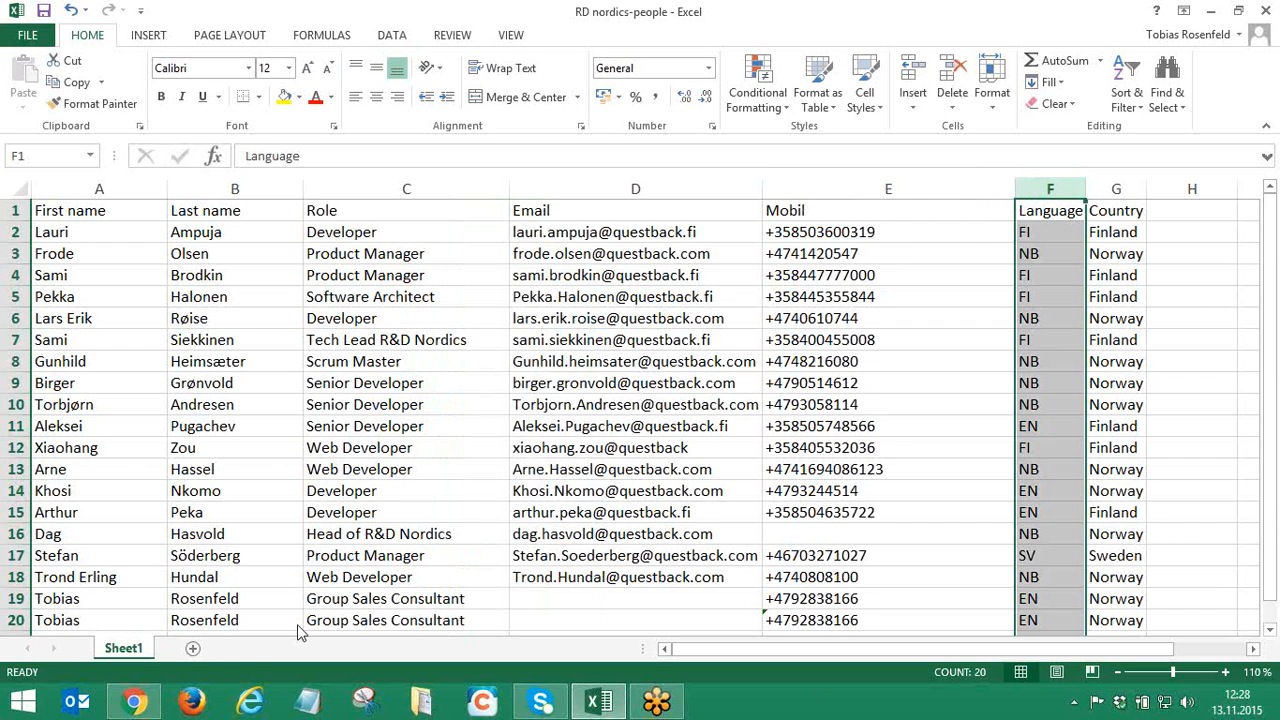
# Return to Questback in Chrome and start adding invitees with the Import file method
pyautogui.click(134, 702)
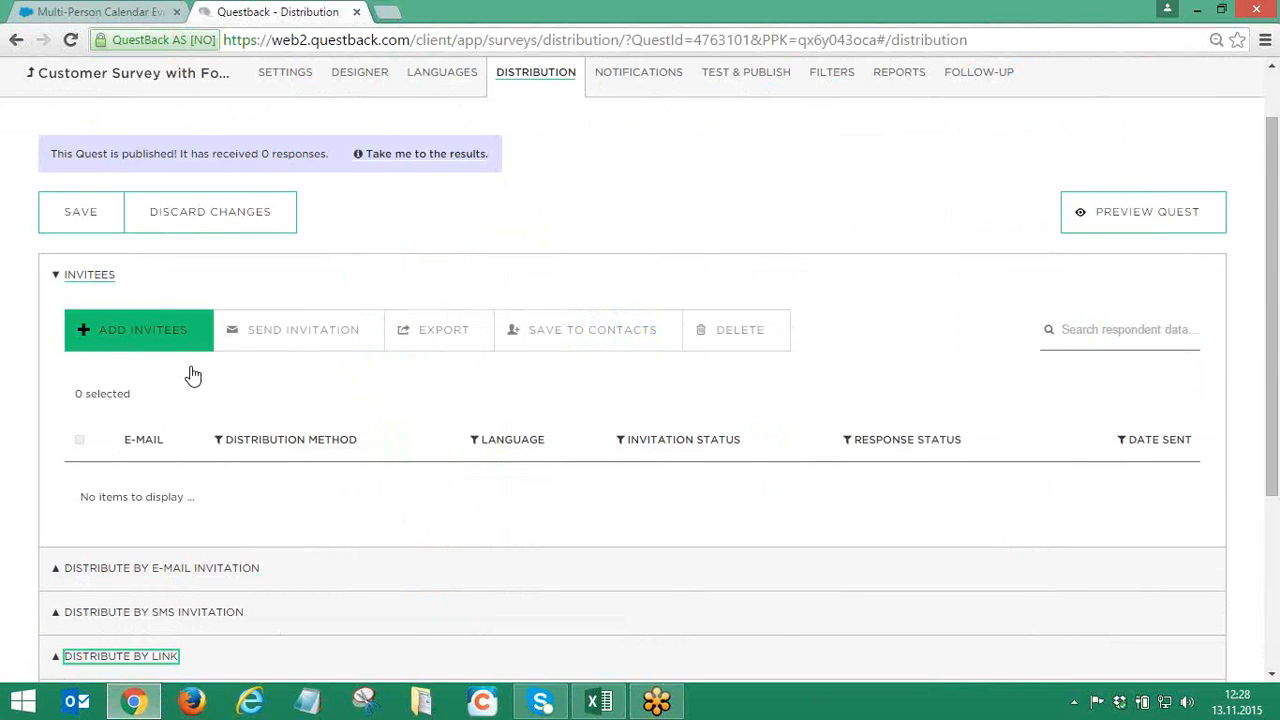
pyautogui.click(148, 340)
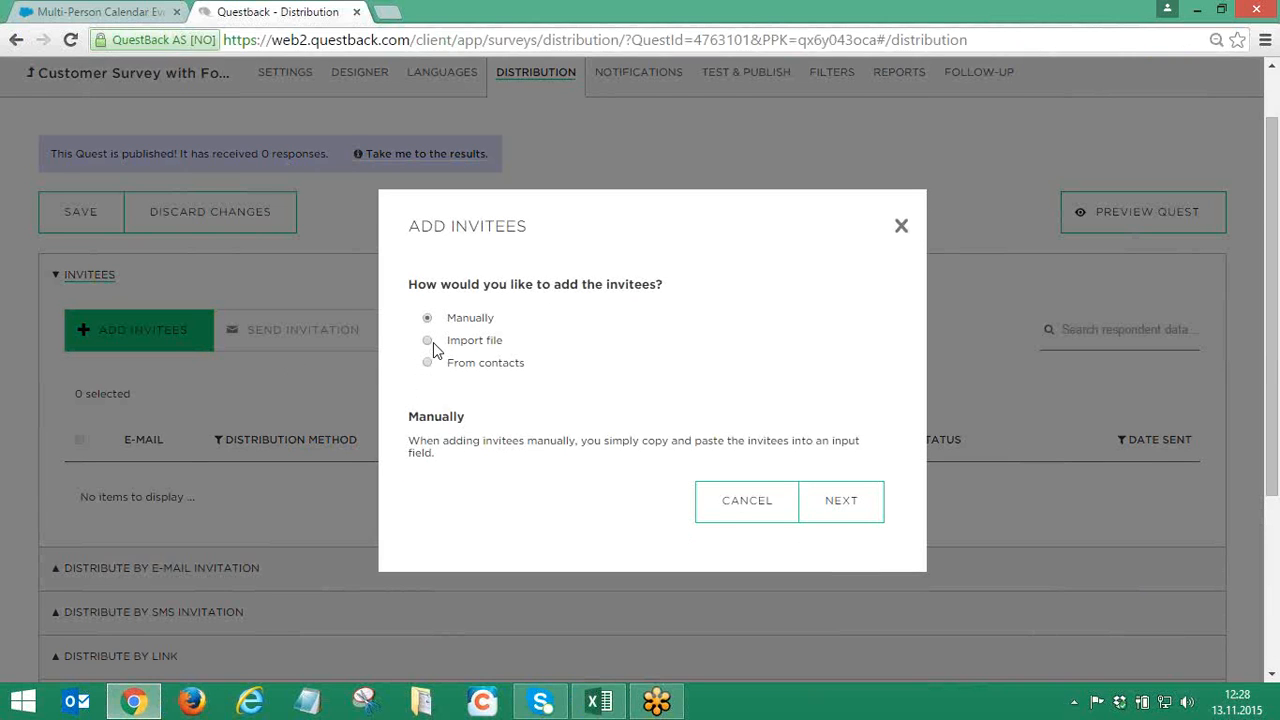
pyautogui.click(428, 341)
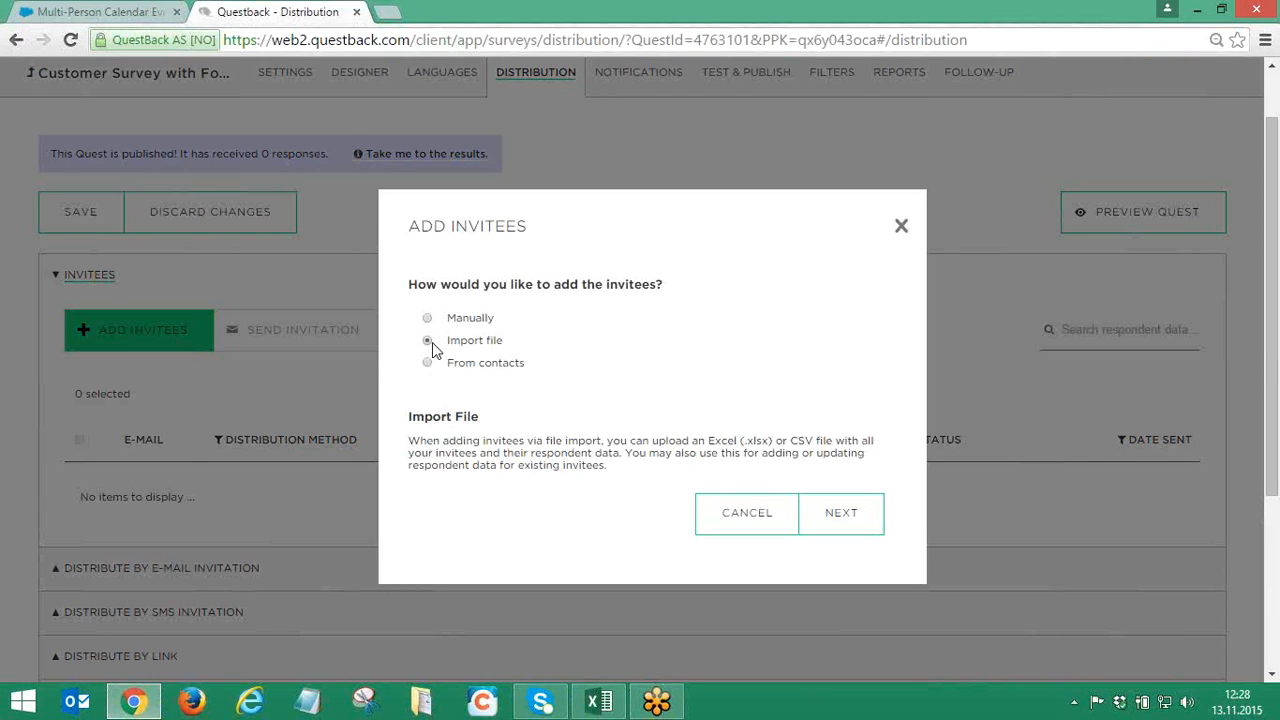
pyautogui.click(851, 514)
# Set the import's distribution language to "Distribution language is specified in the file"
pyautogui.click(790, 372)
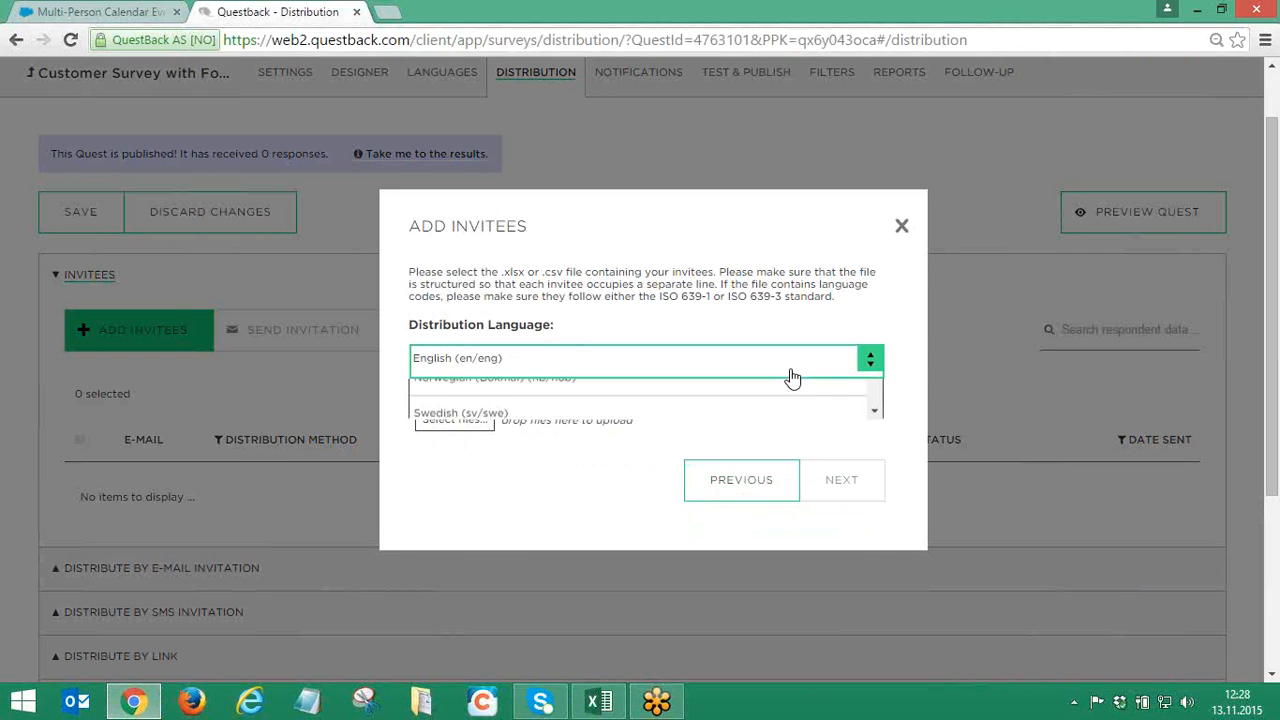
pyautogui.moveTo(880, 407); pyautogui.dragTo(874, 458)
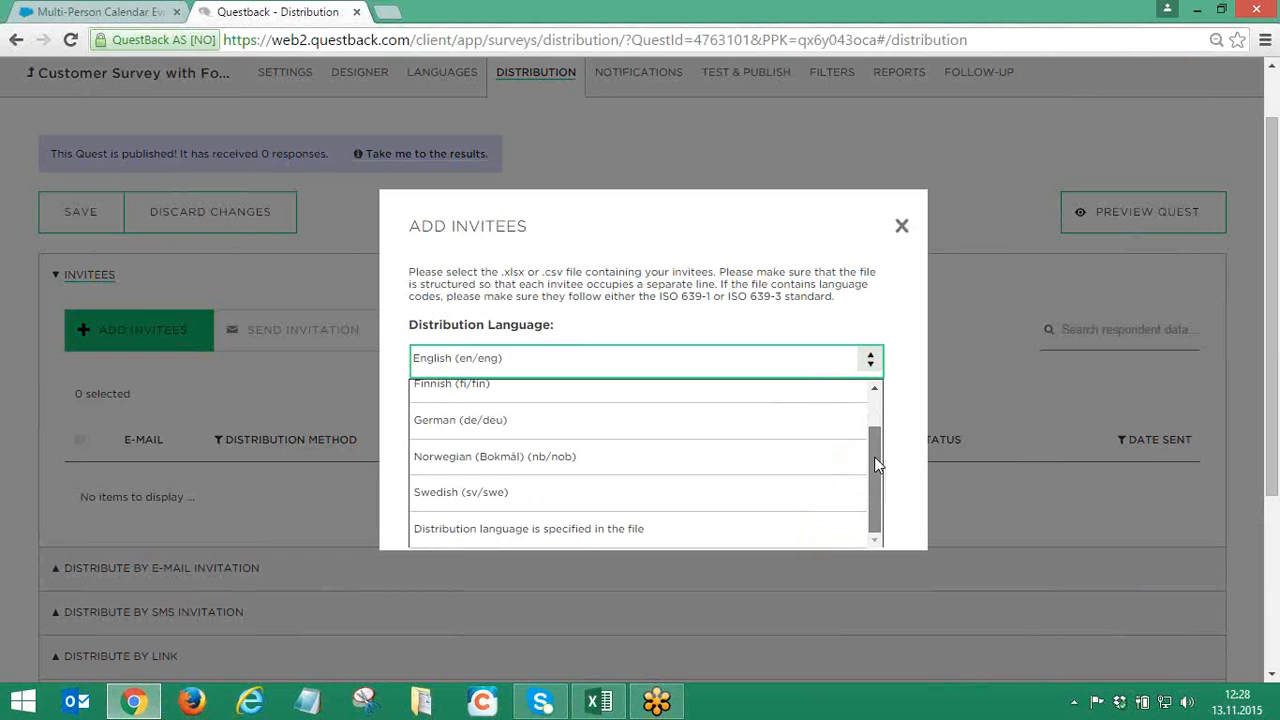
pyautogui.click(780, 537)
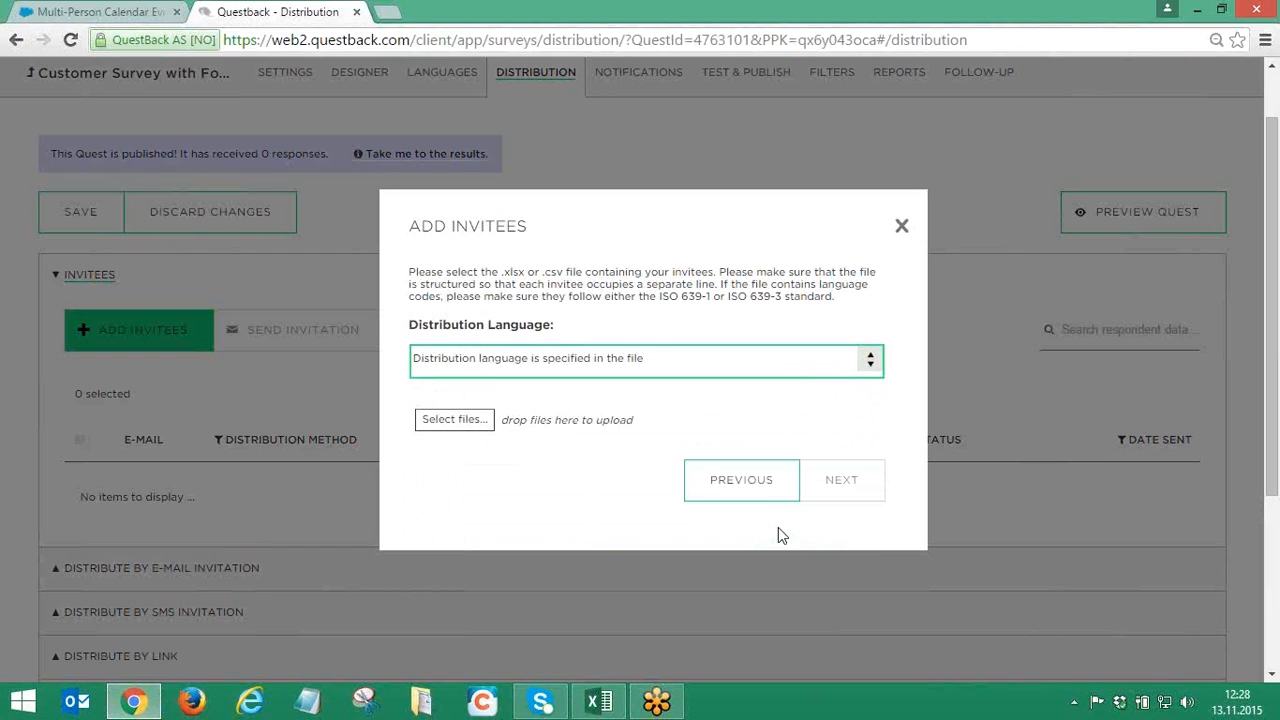
# Upload RD nordics-people.xlsx from the Desktop as the invitee file and continue the import
pyautogui.click(473, 428)
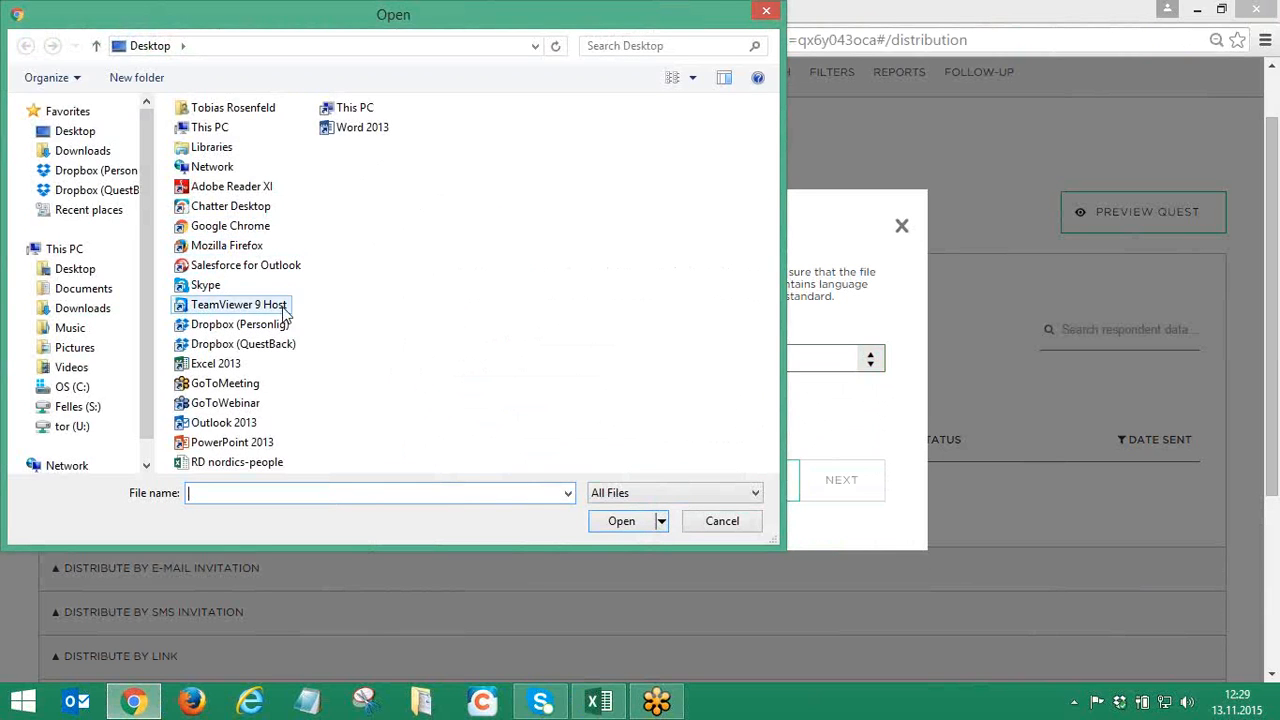
pyautogui.moveTo(260, 462); pyautogui.dragTo(809, 421)
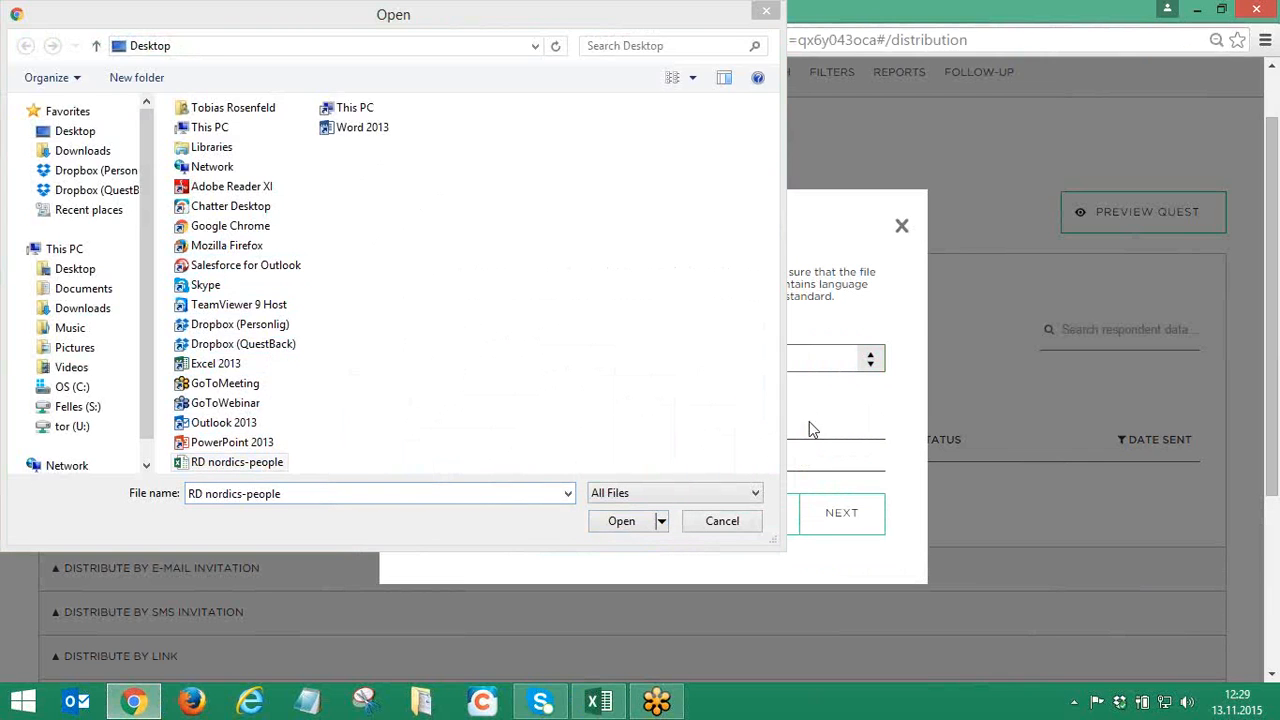
pyautogui.click(735, 527)
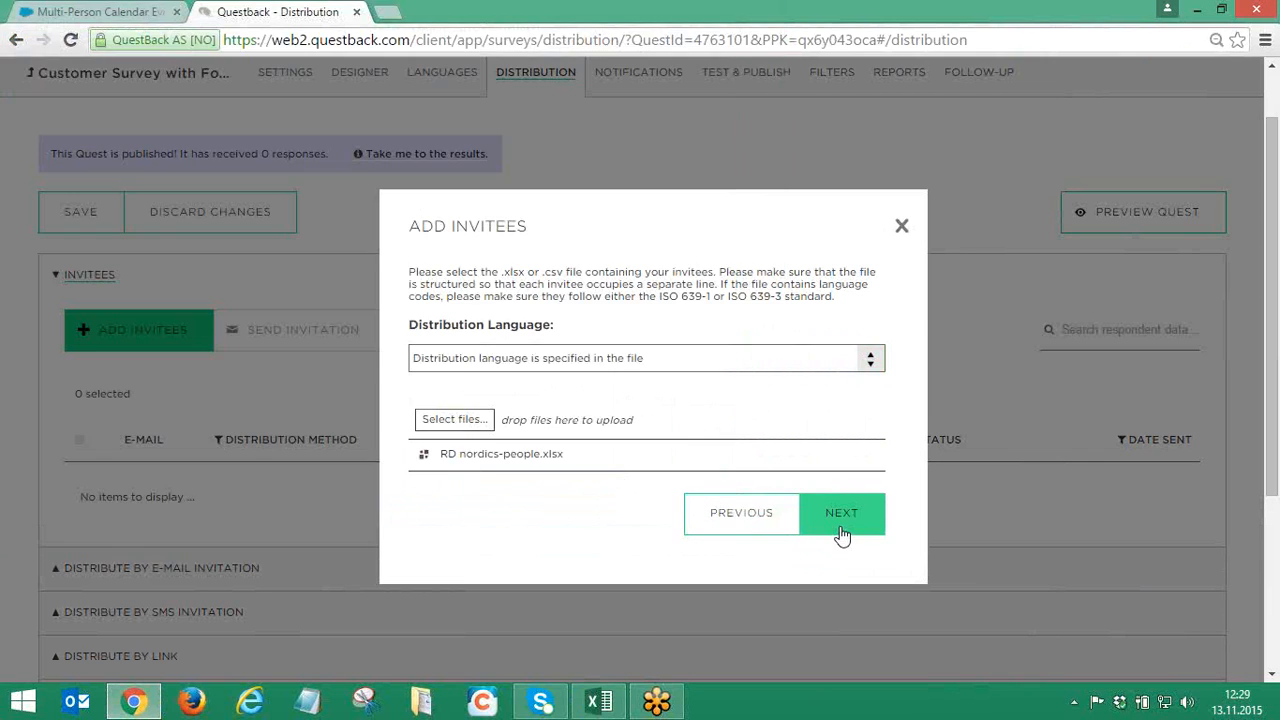
pyautogui.click(842, 525)
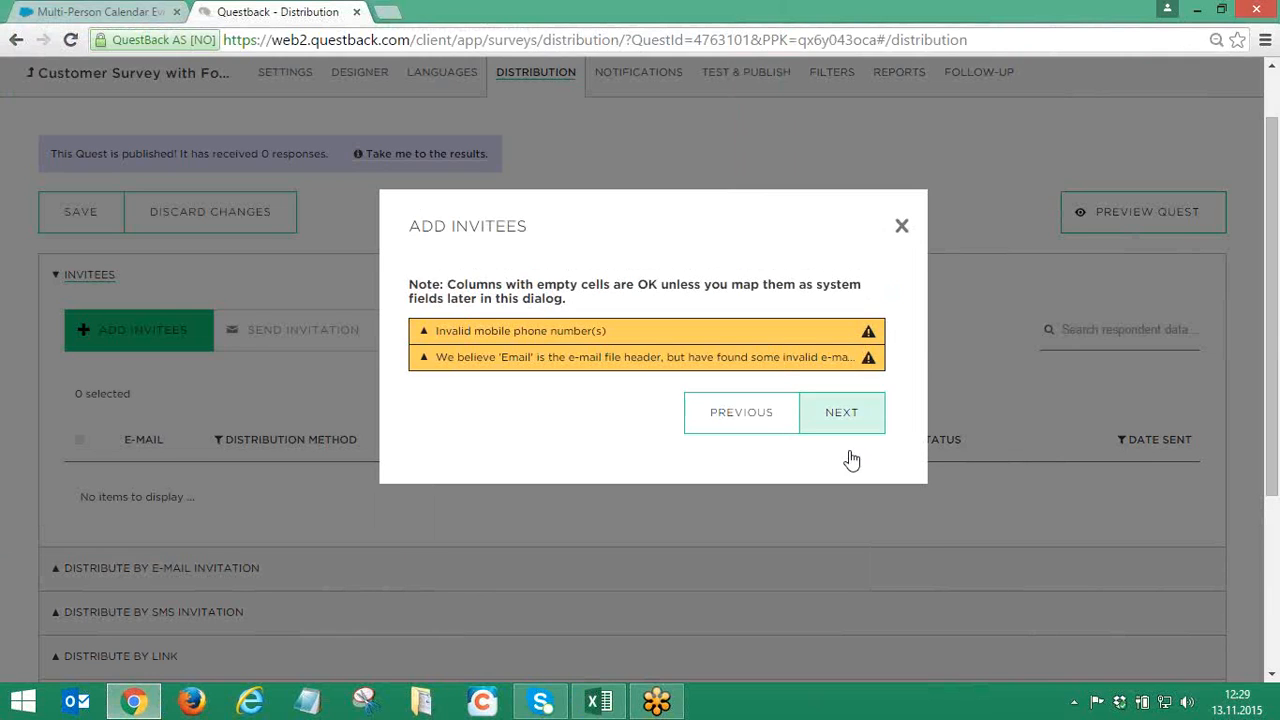
# Examine the details of the import warnings about mobile phone numbers and e-mail addresses
pyautogui.click(625, 335)
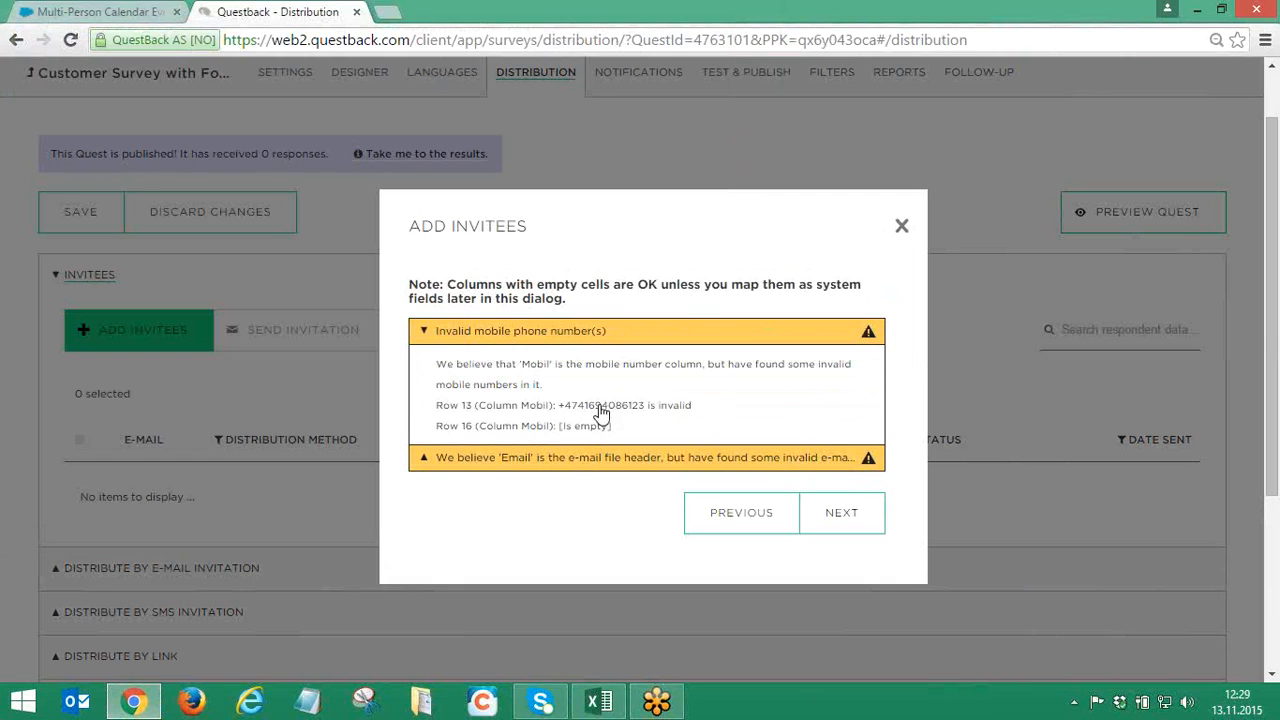
pyautogui.click(600, 340)
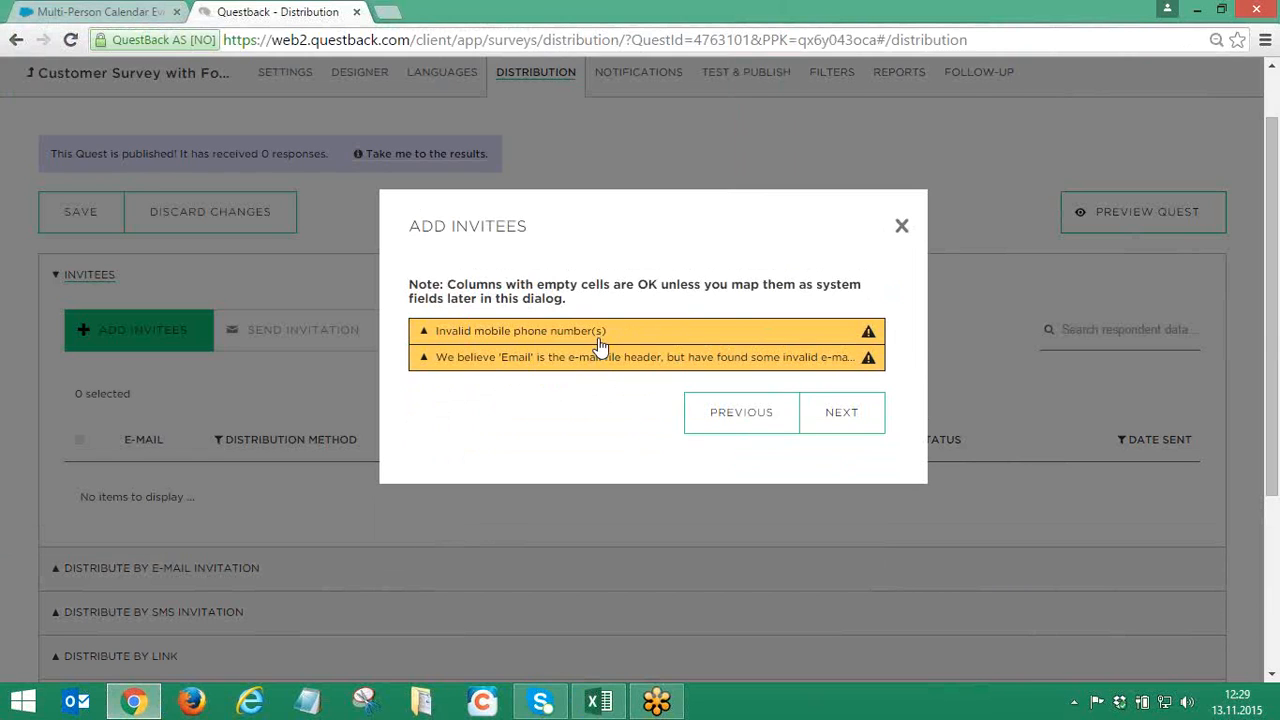
pyautogui.click(606, 362)
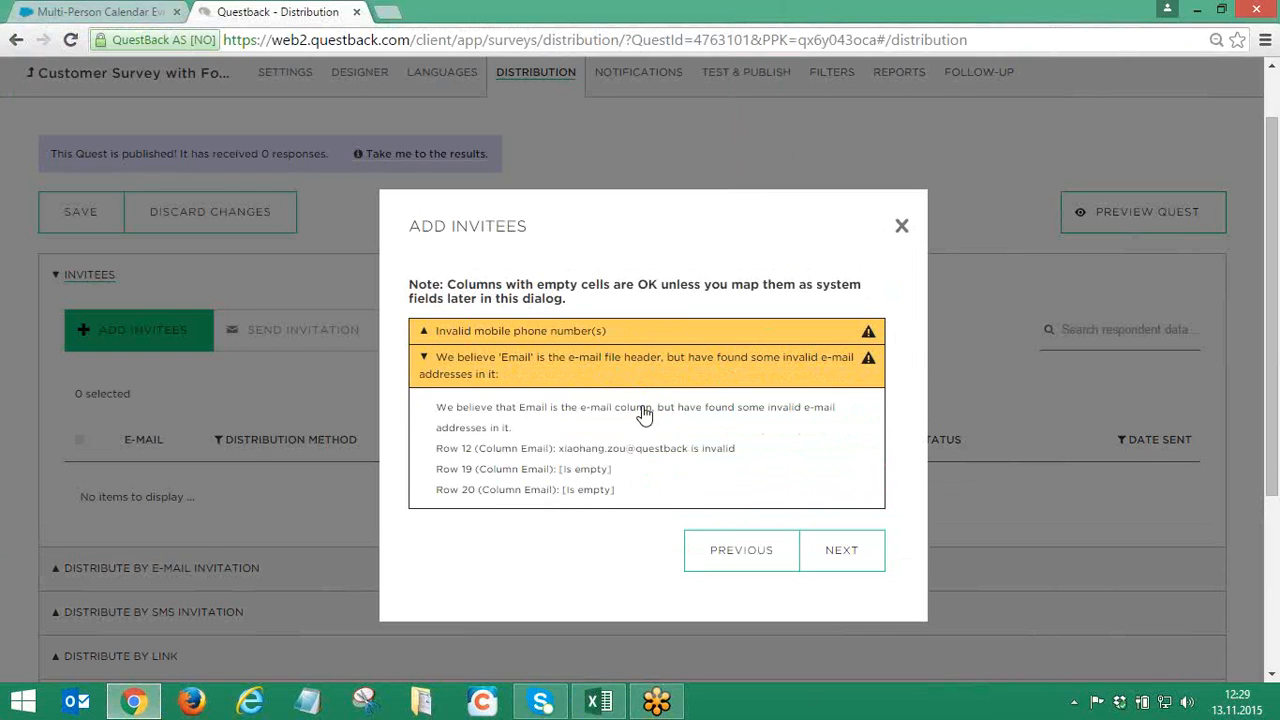
pyautogui.click(628, 372)
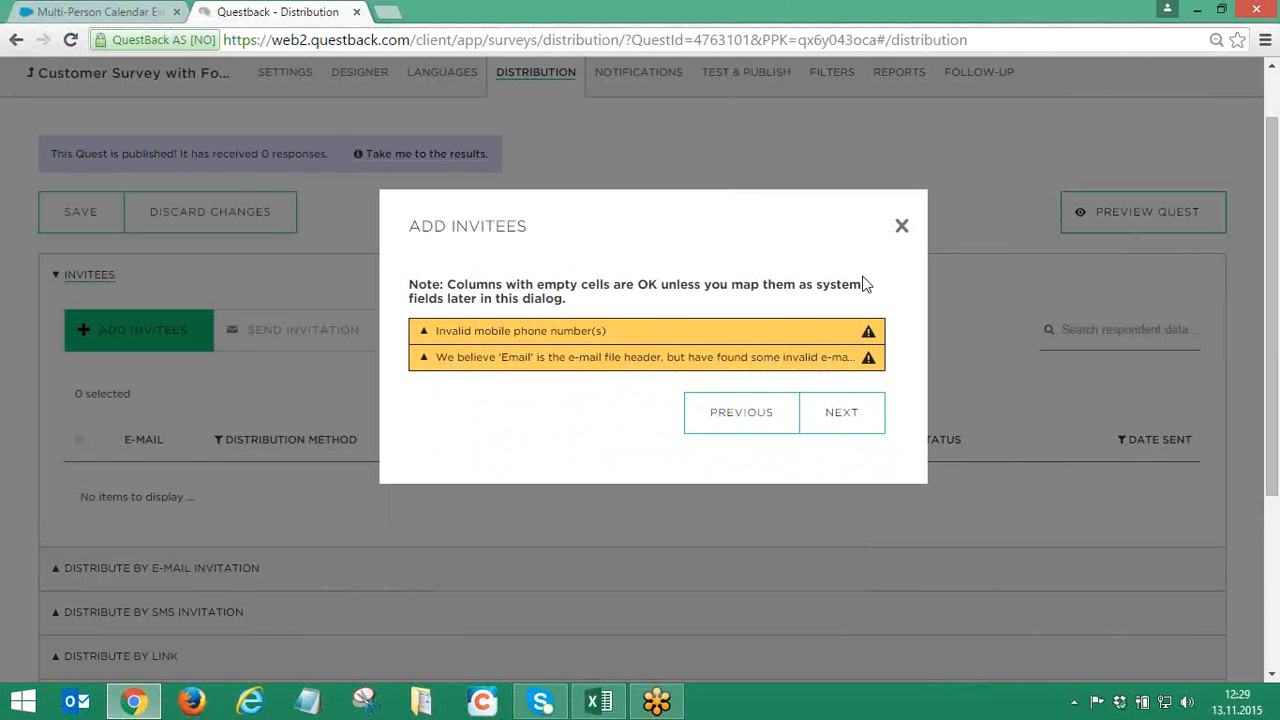
# Continue past the import warnings and accept the respondent data preview with the first row as headers
pyautogui.click(829, 416)
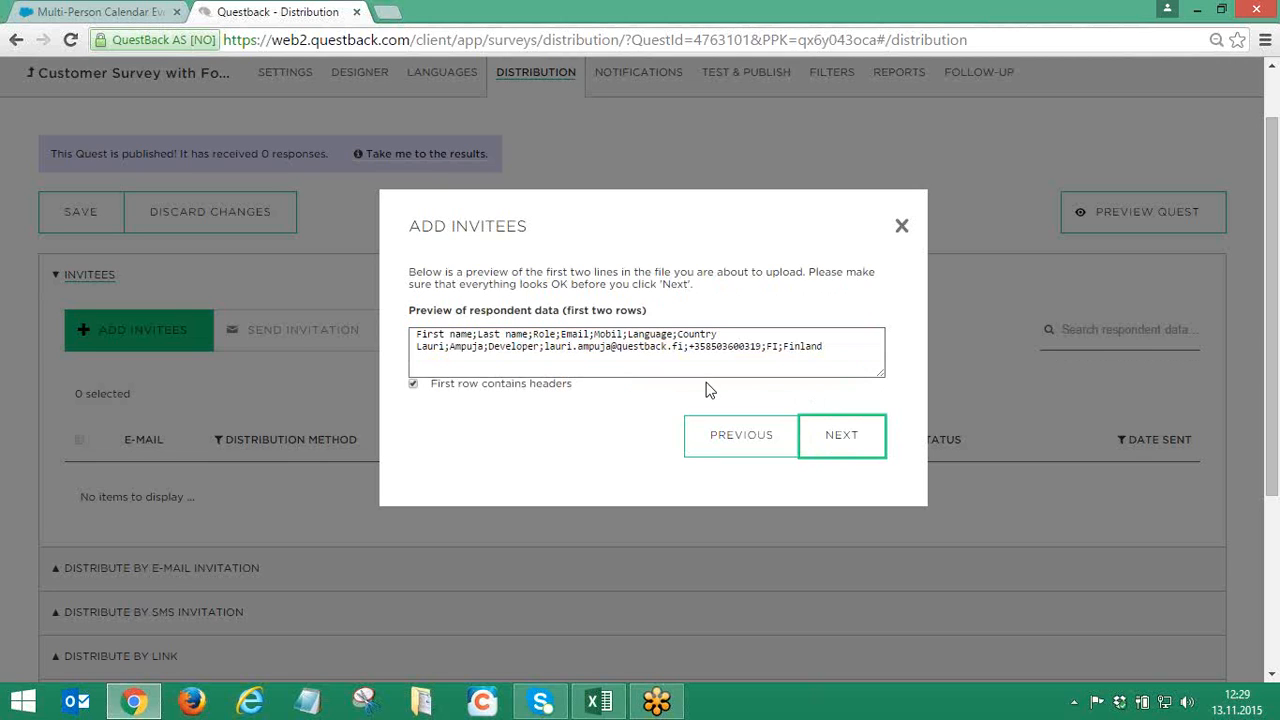
pyautogui.moveTo(420, 334); pyautogui.dragTo(535, 347)
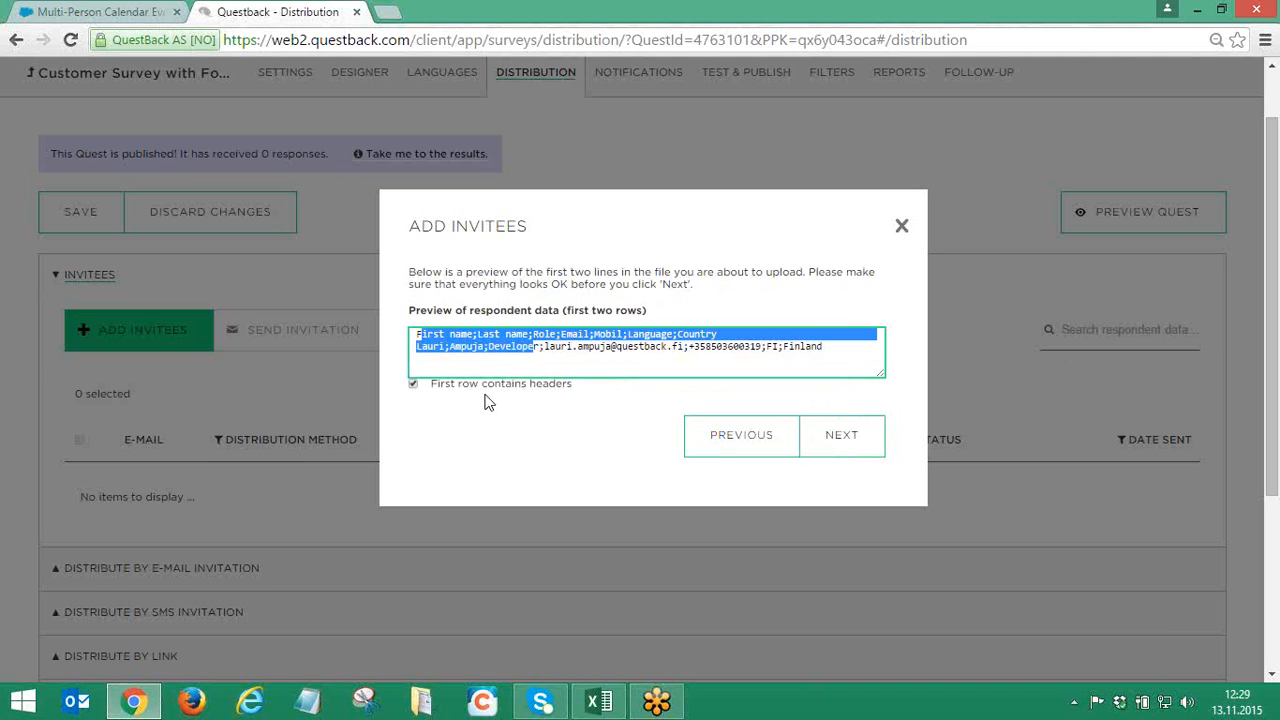
pyautogui.click(858, 453)
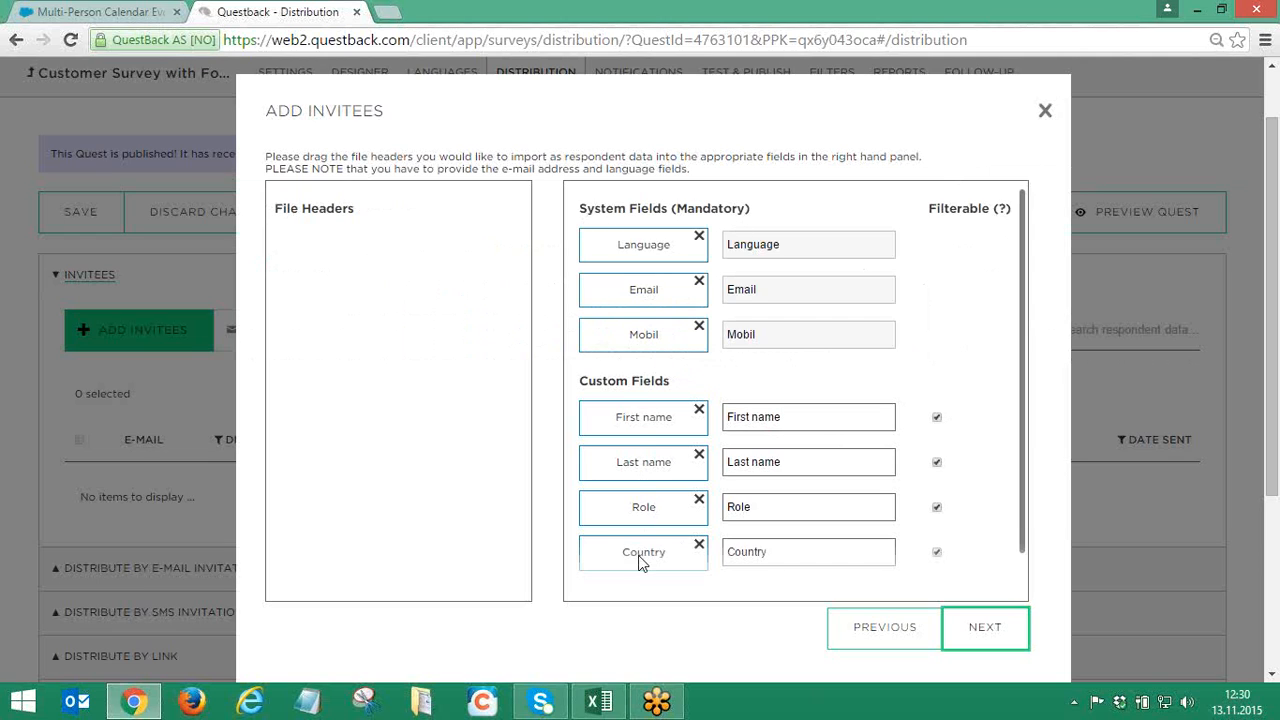
# Remove the Country header from the custom fields, map it back there, and confirm the field mapping
pyautogui.click(699, 546)
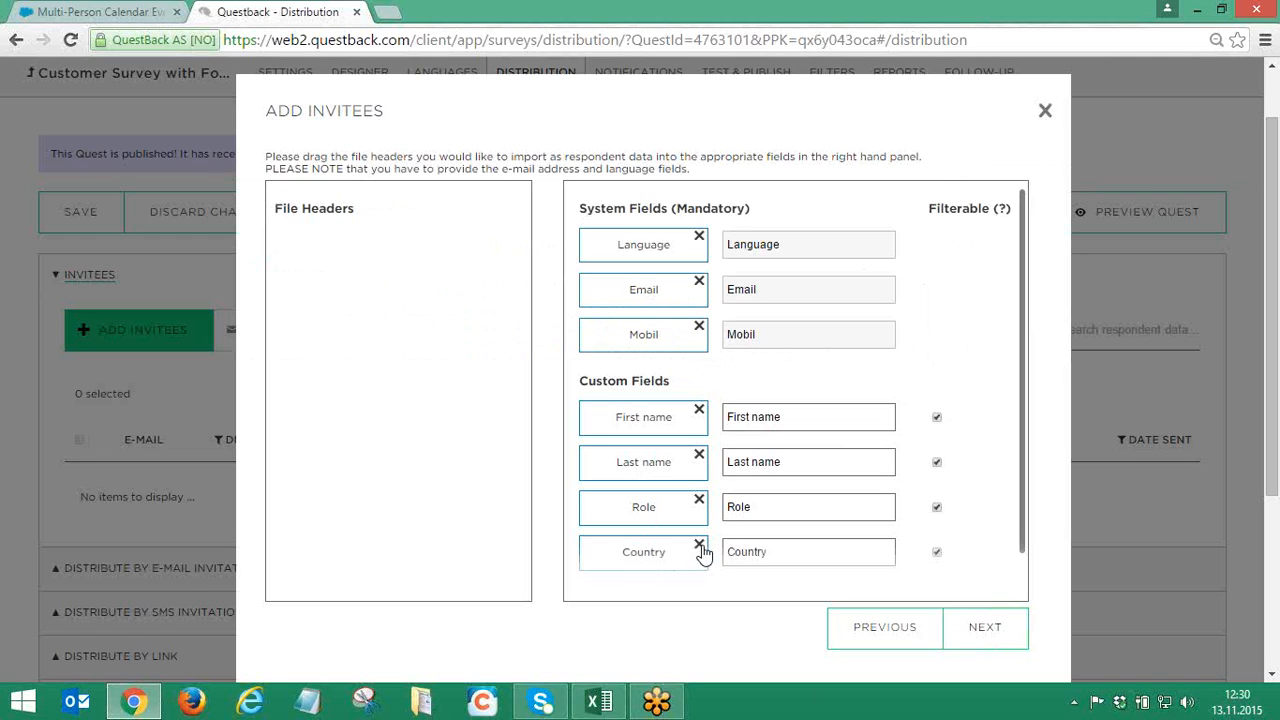
pyautogui.moveTo(391, 252); pyautogui.dragTo(643, 551)
pyautogui.click(1001, 633)
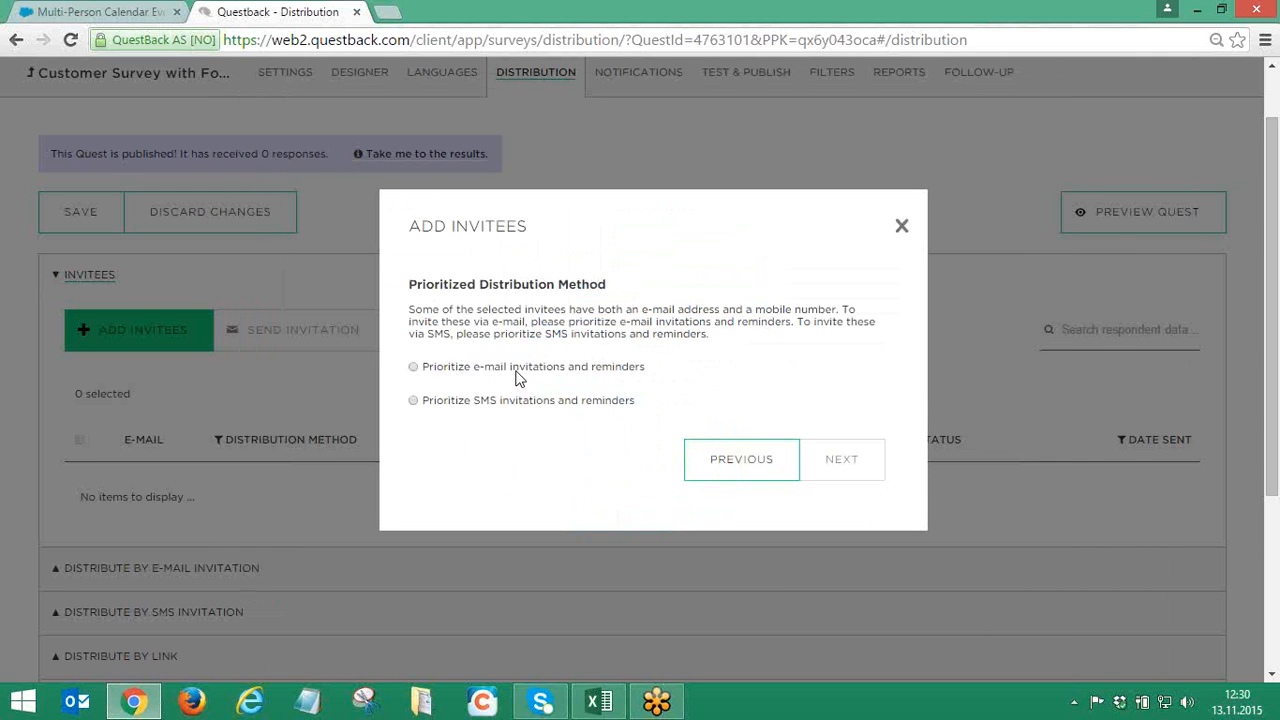
# Prioritize e-mail invitations and reminders, and choose to import all invitees with duplicates allowed
pyautogui.click(413, 370)
pyautogui.click(850, 461)
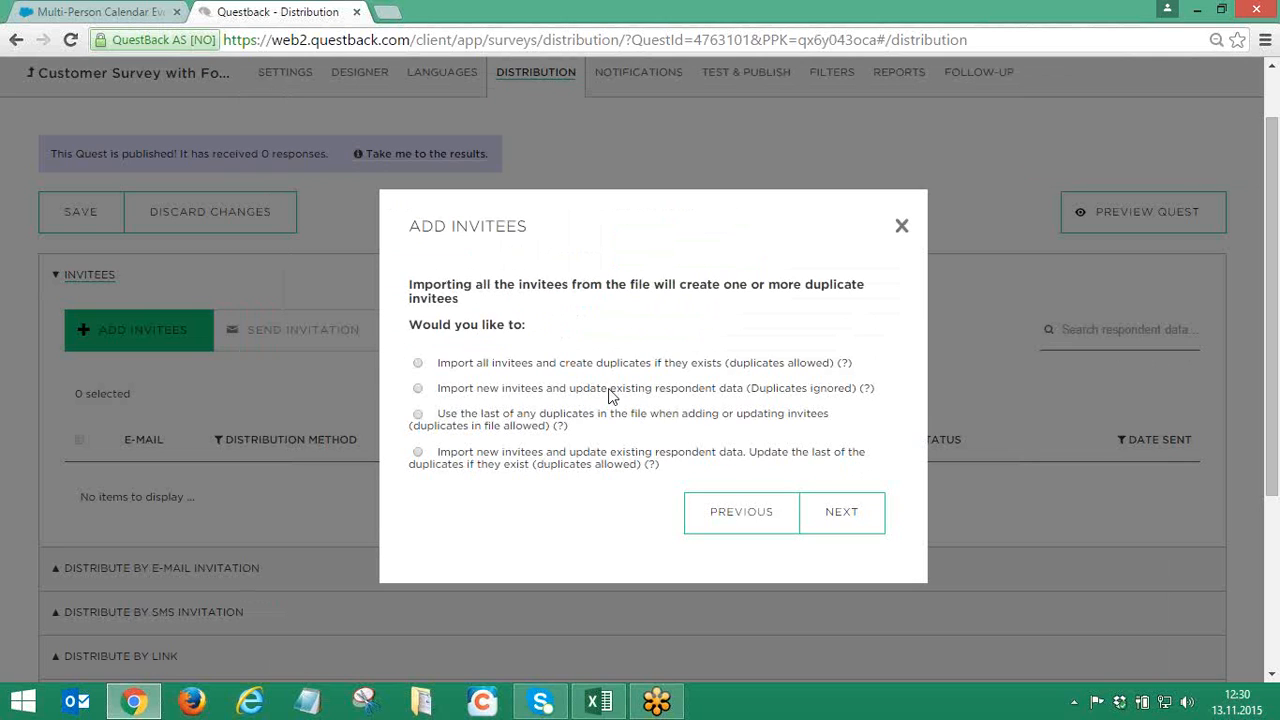
pyautogui.click(418, 366)
pyautogui.click(418, 366)
pyautogui.click(845, 513)
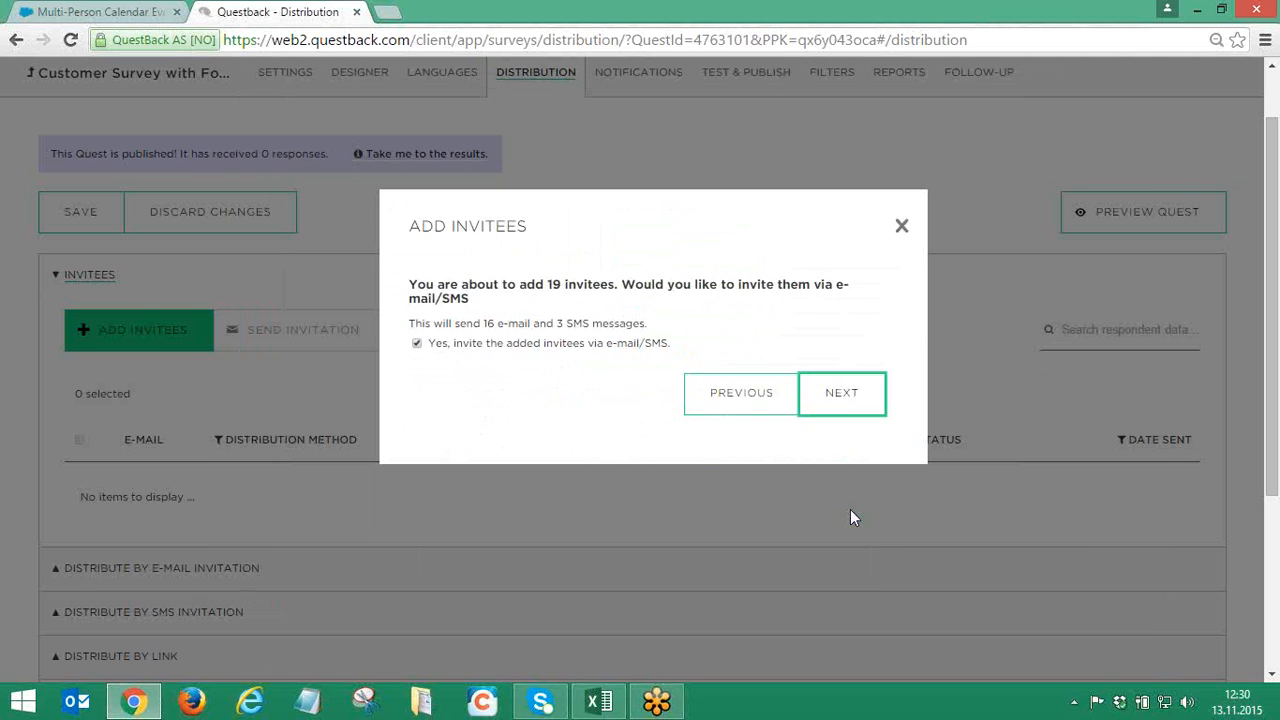
# Turn off inviting the added invitees via e-mail/SMS and finish the import
pyautogui.click(416, 343)
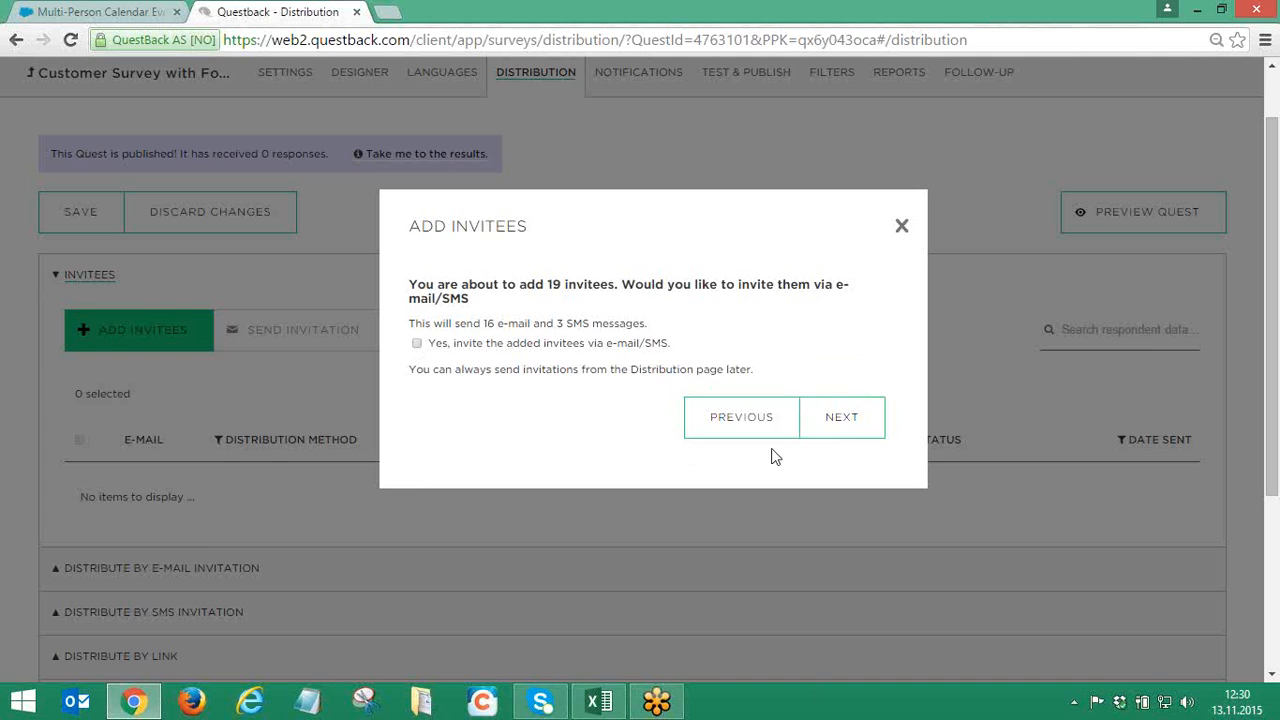
pyautogui.click(841, 424)
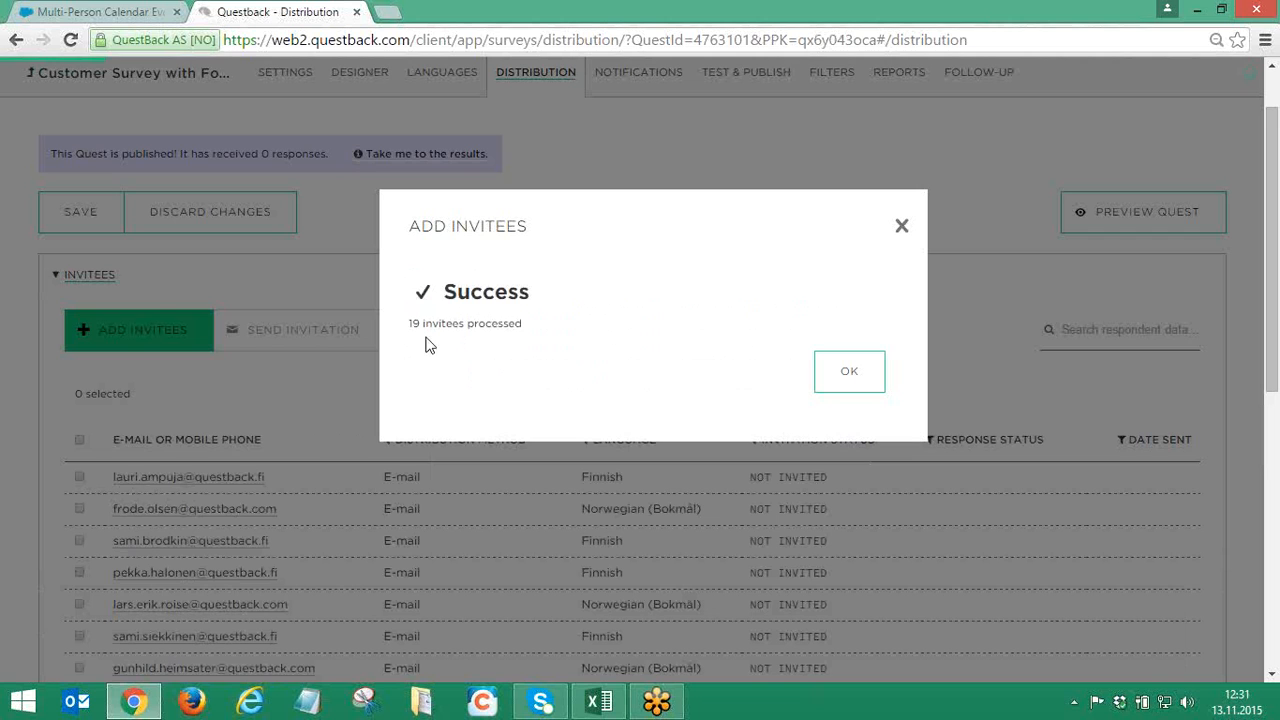
pyautogui.click(855, 395)
# Change the Country of the first English-language SMS invitee on page 2 of the list to Finland and save
pyautogui.scroll(-2, 660, 472)
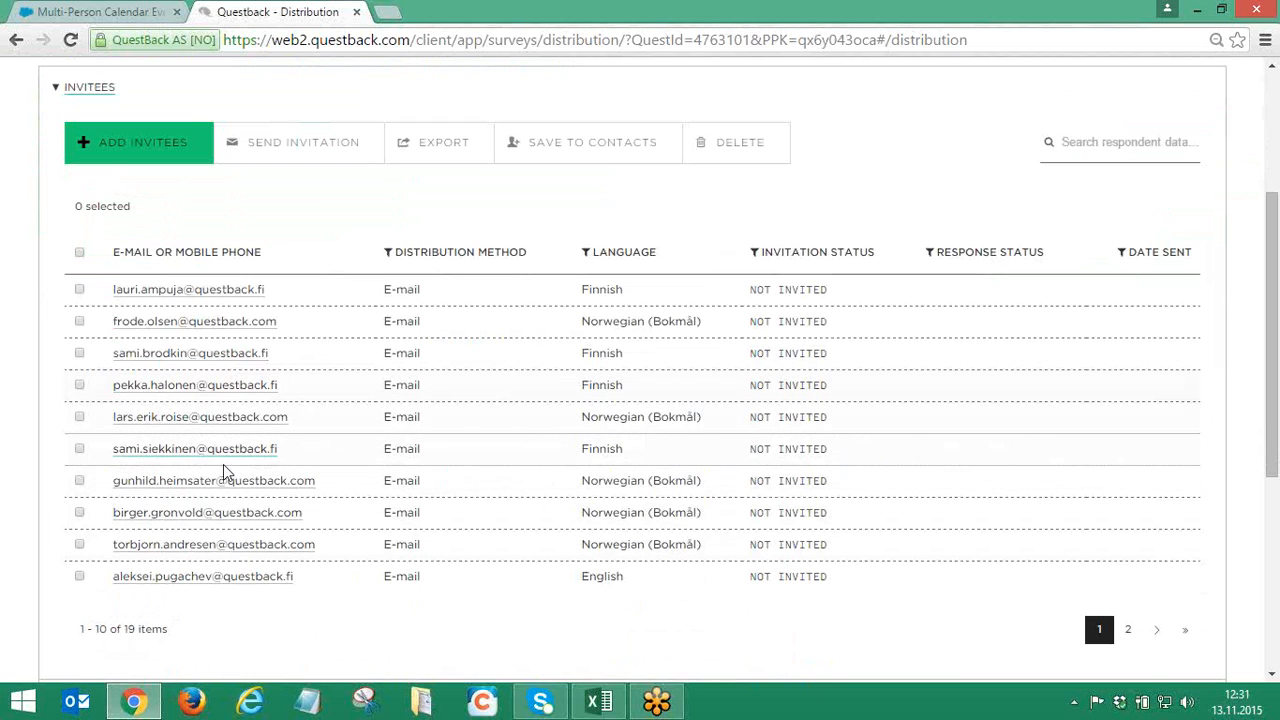
pyautogui.click(1128, 628)
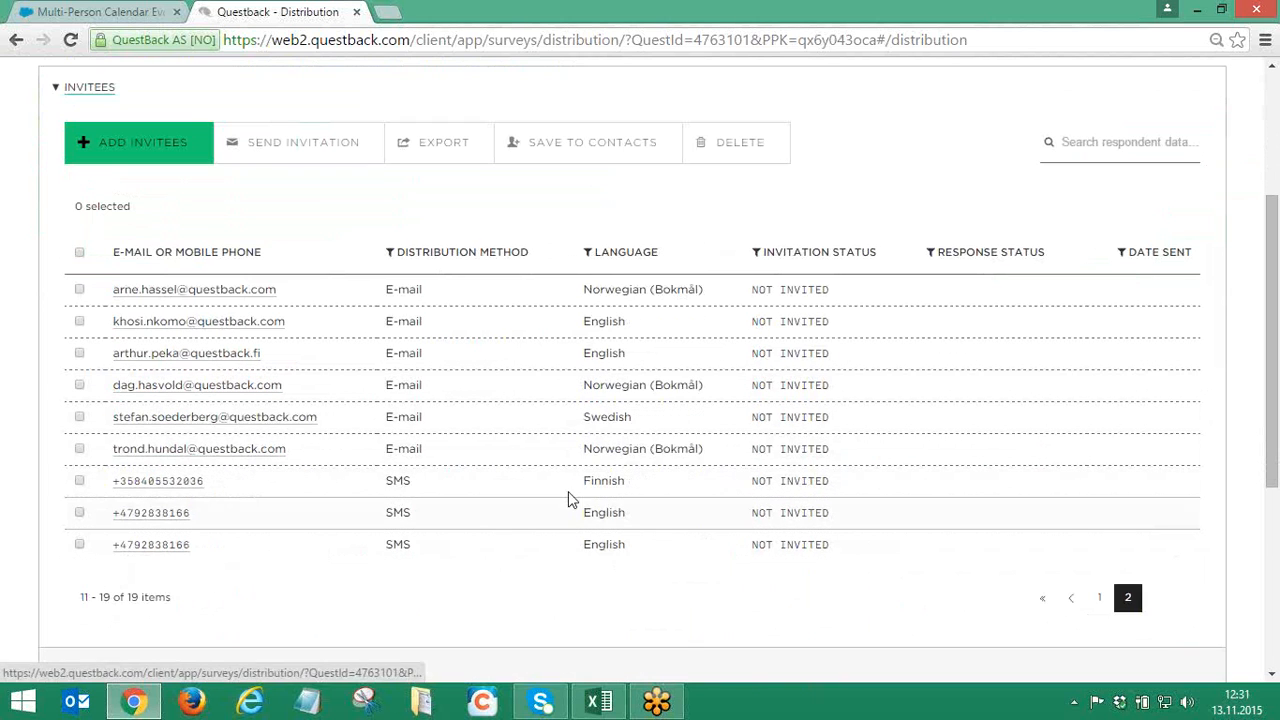
pyautogui.click(168, 519)
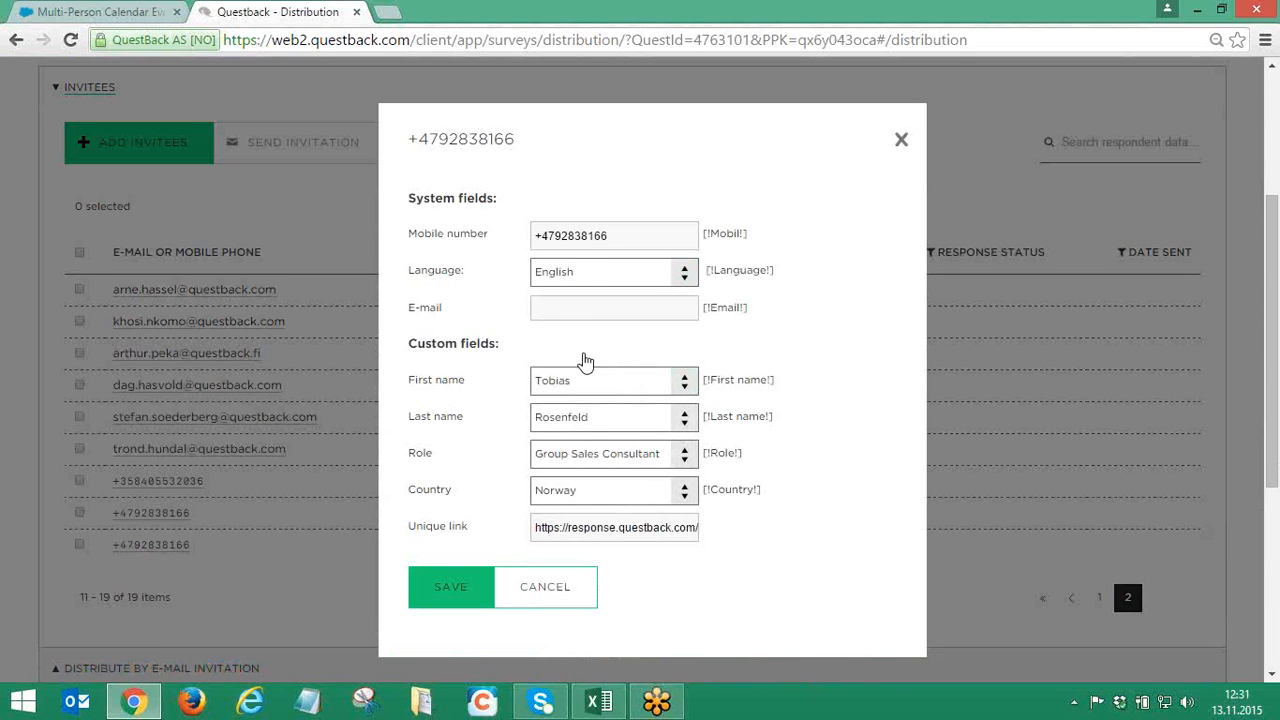
pyautogui.click(686, 492)
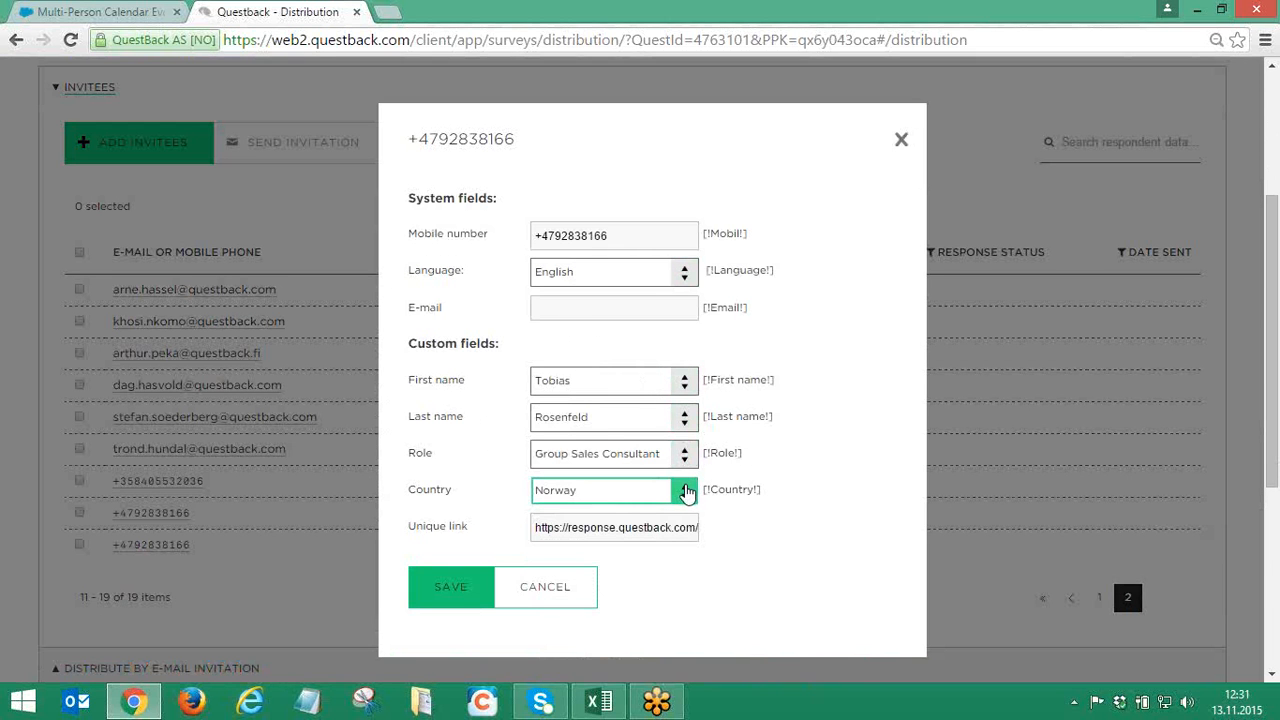
pyautogui.click(657, 521)
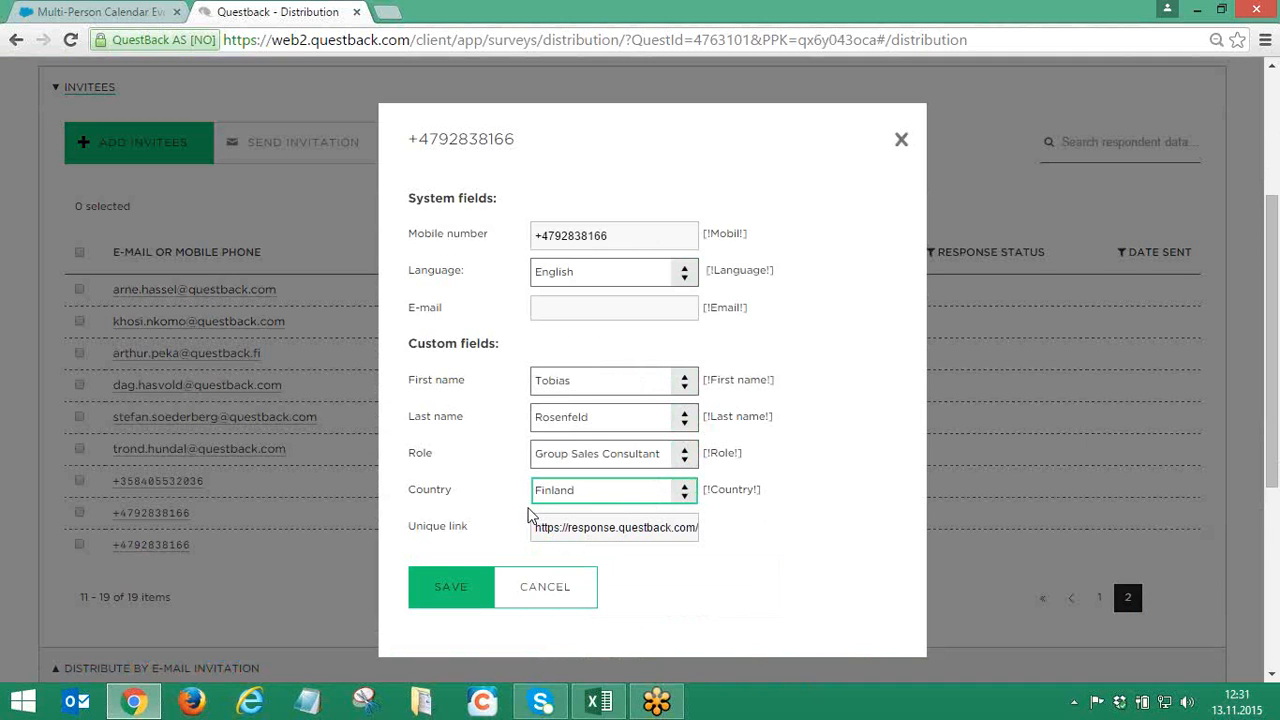
pyautogui.click(453, 590)
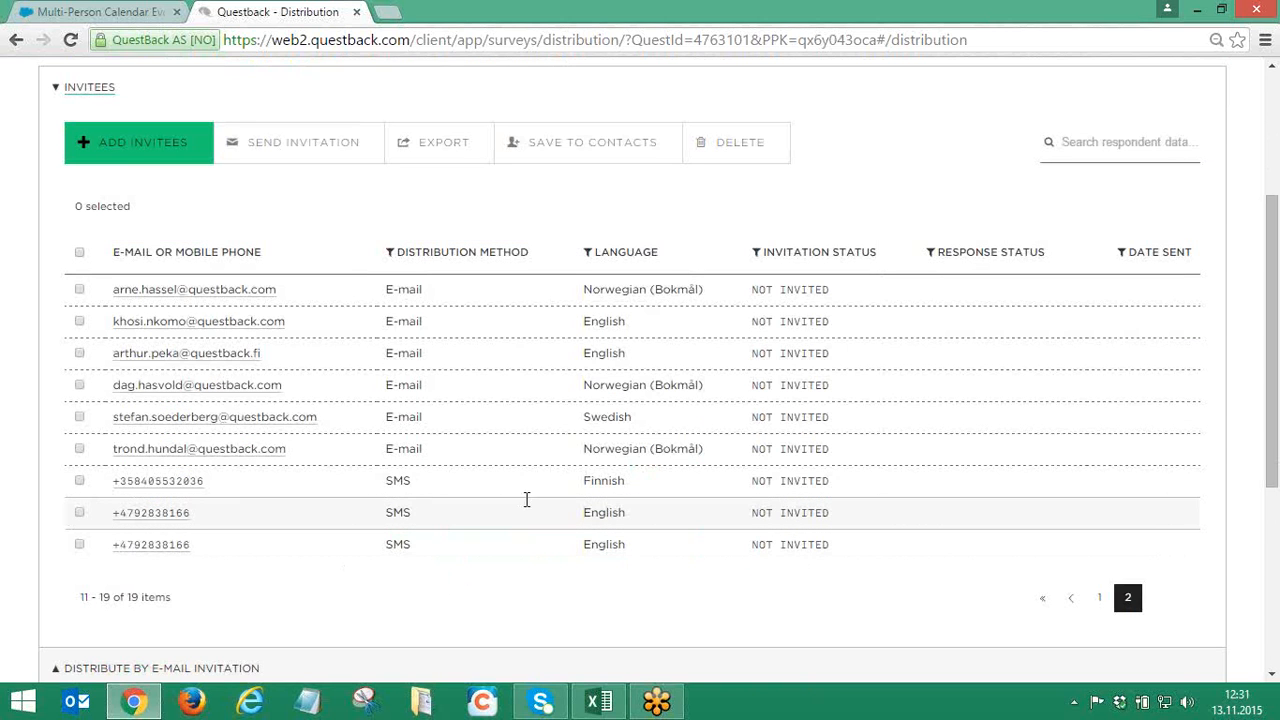
# Select only the two English-language SMS invitees and send them their invitations
pyautogui.click(80, 253)
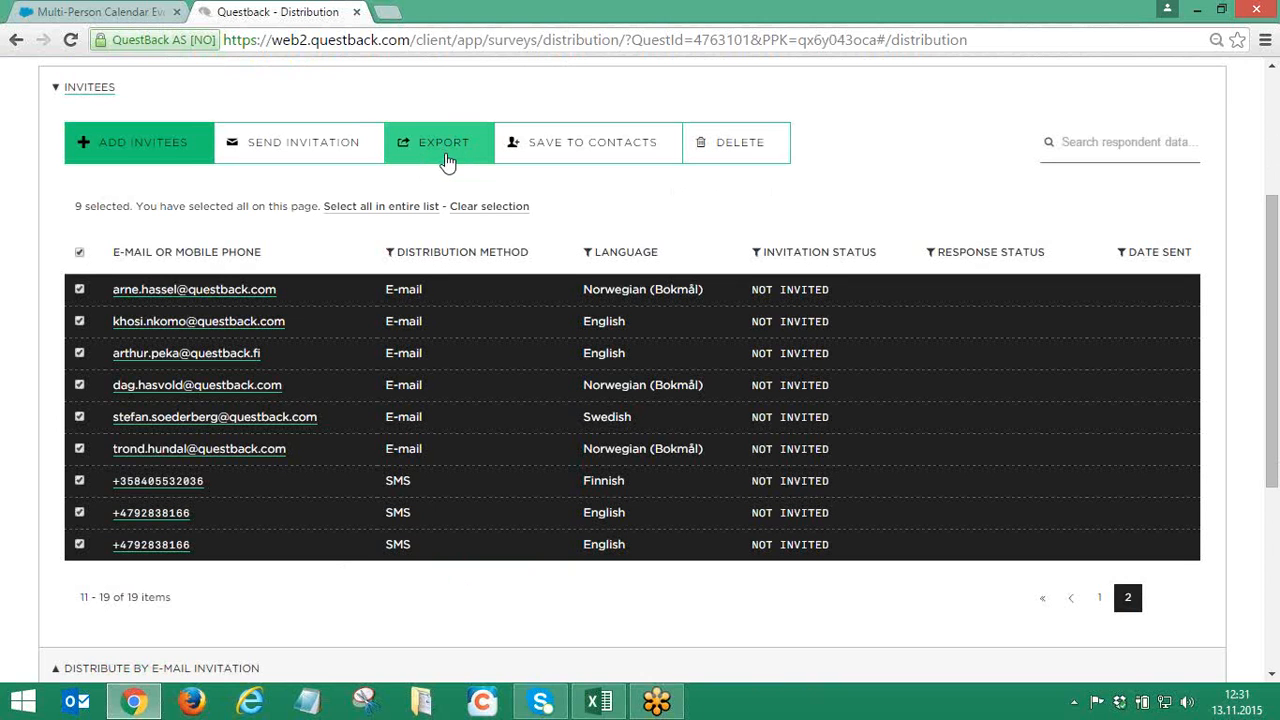
pyautogui.click(487, 205)
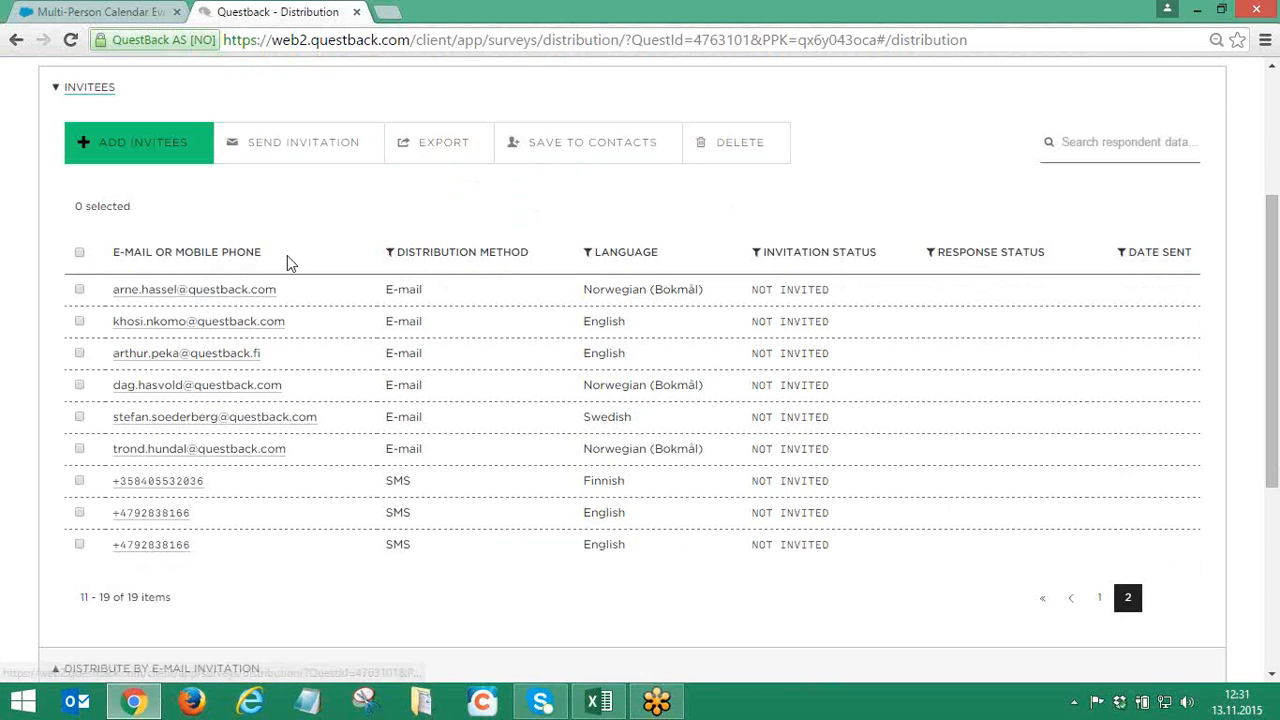
pyautogui.click(80, 515)
pyautogui.click(80, 545)
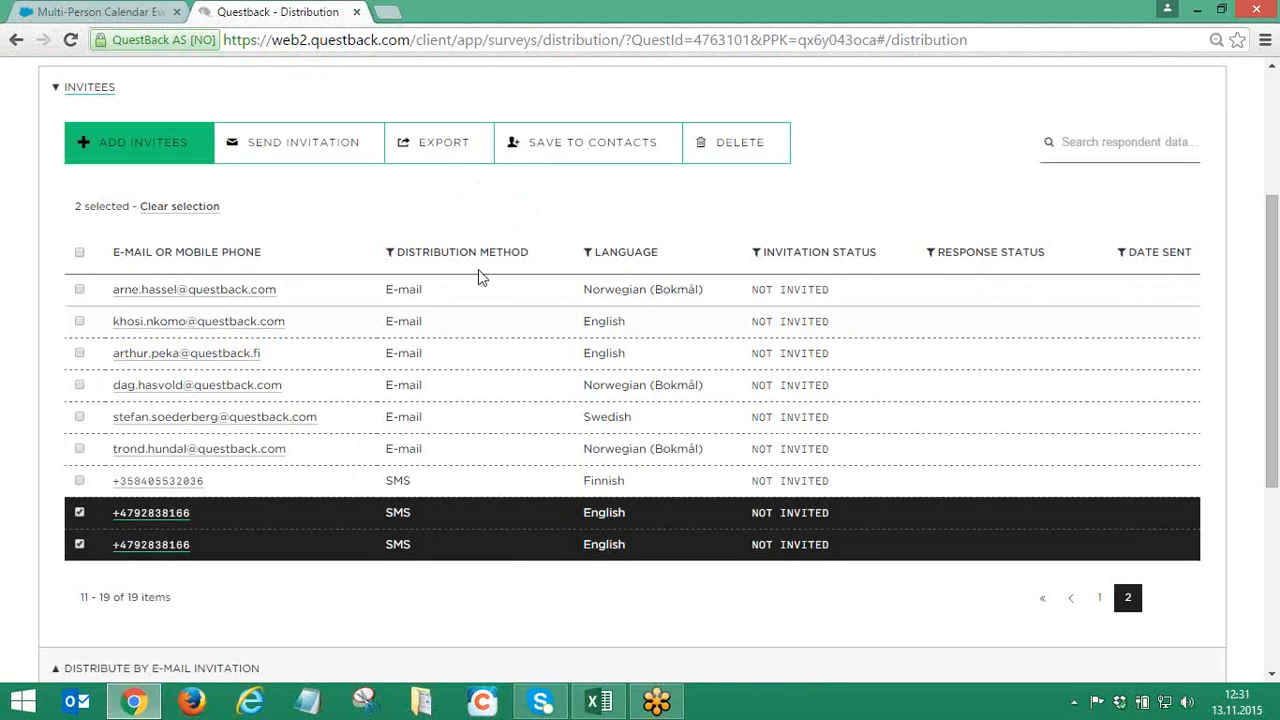
pyautogui.click(336, 160)
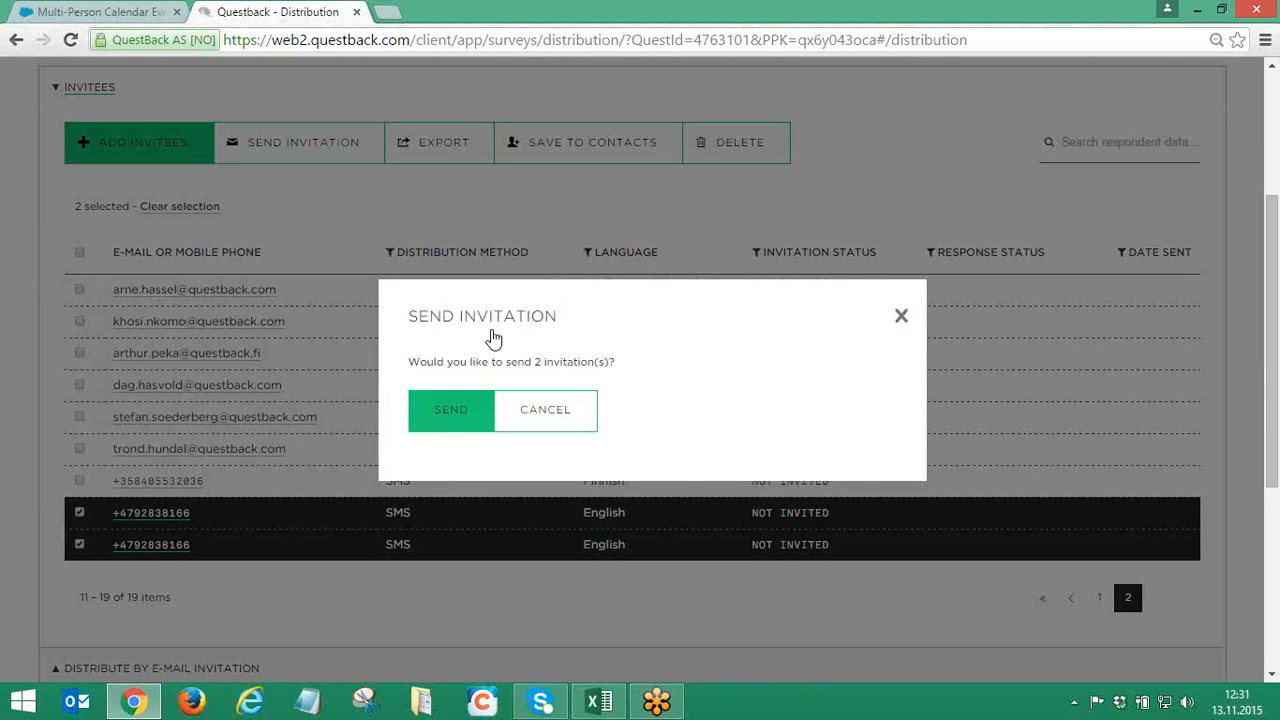
pyautogui.click(466, 417)
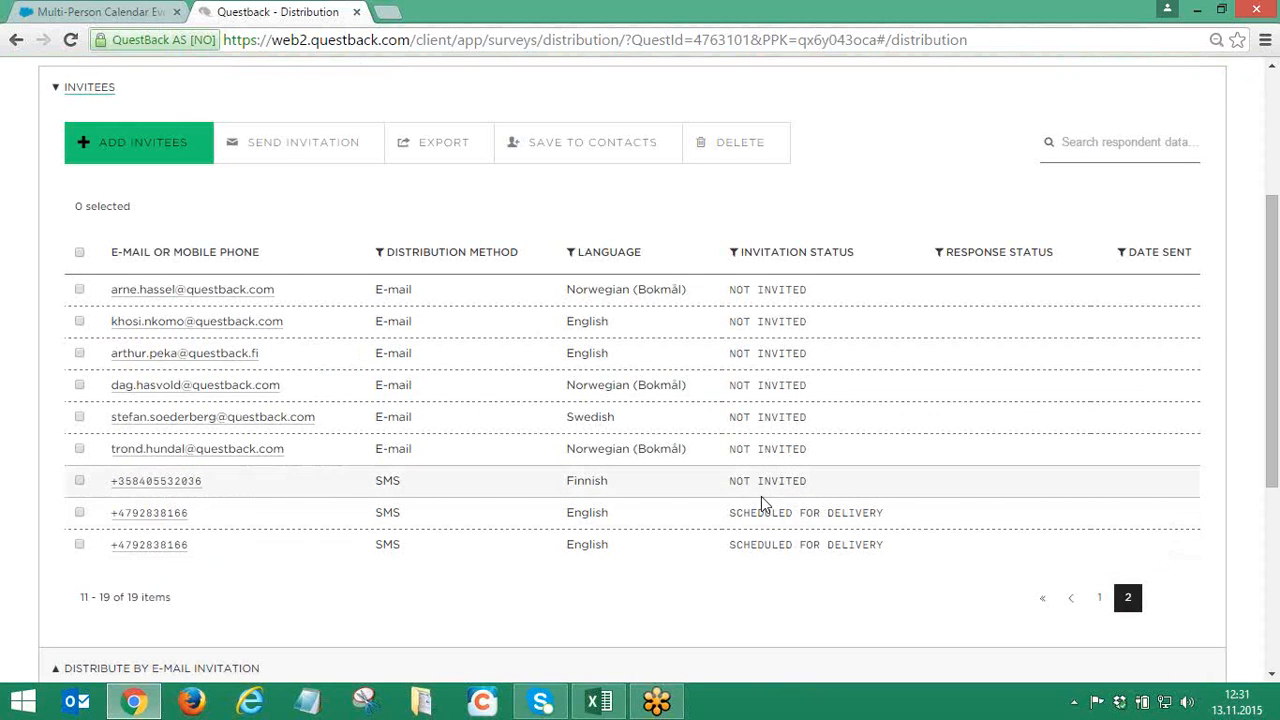
# Leave the survey's distribution page and open the Activity Overview
pyautogui.scroll(3, 600, 286)
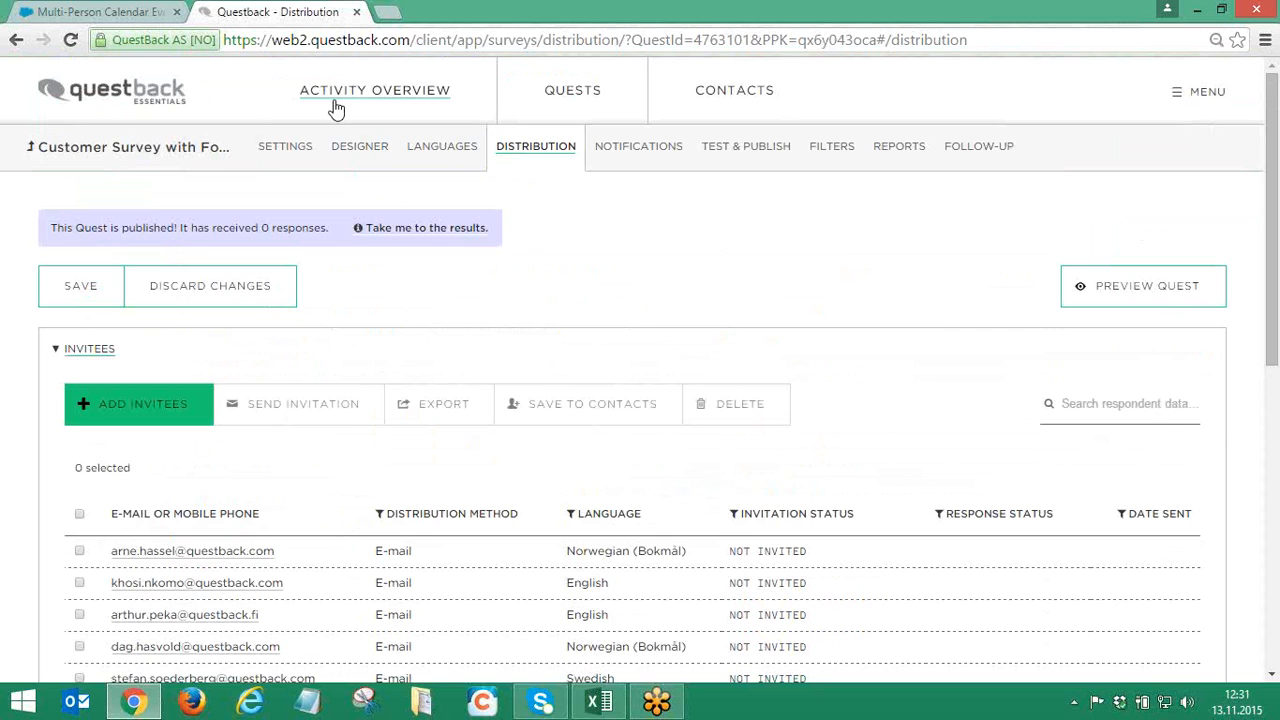
pyautogui.click(337, 104)
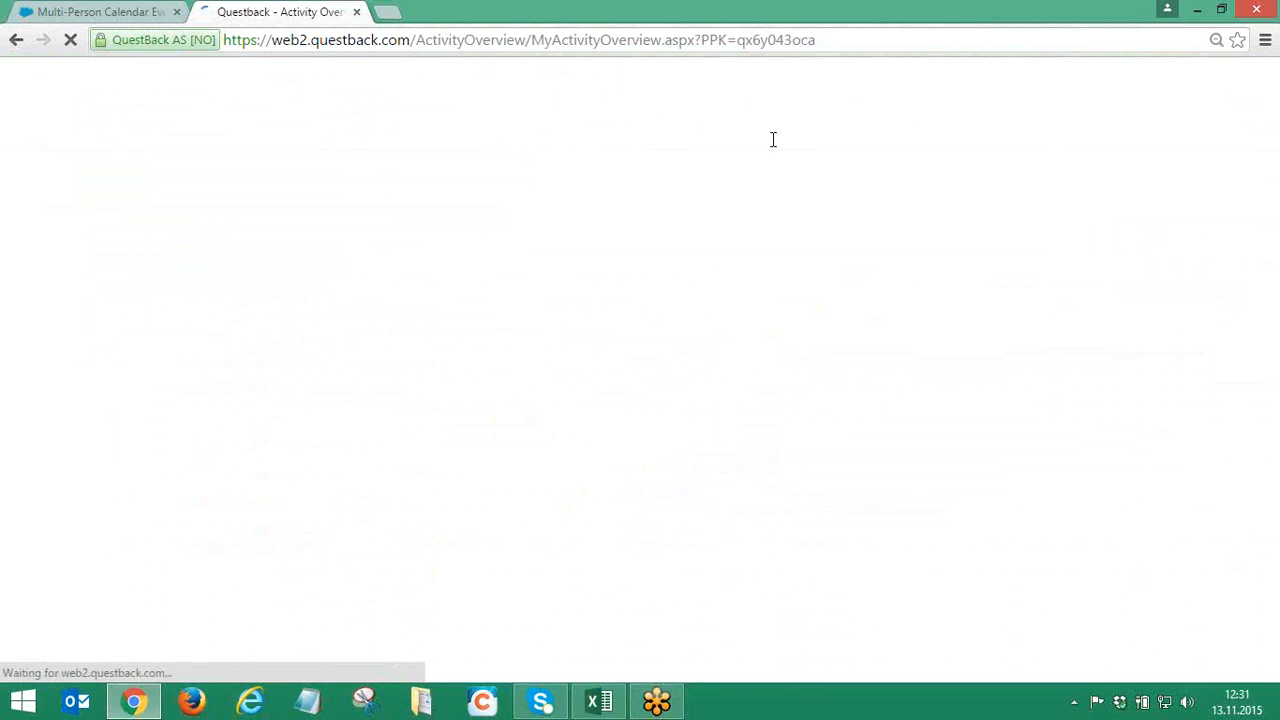